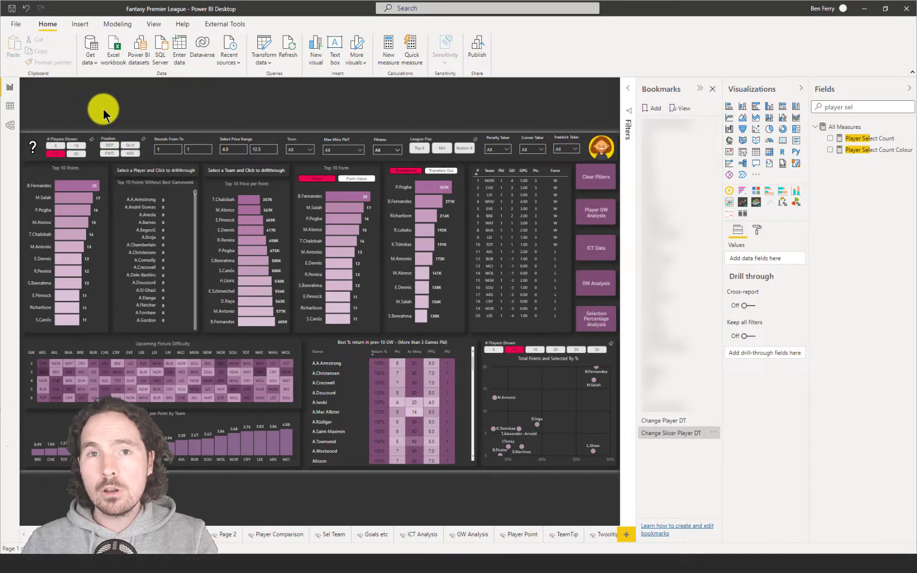
Drill through from the B.Fernandes bar in Top 10 Points to the Player DT page.
right_click(76, 186)
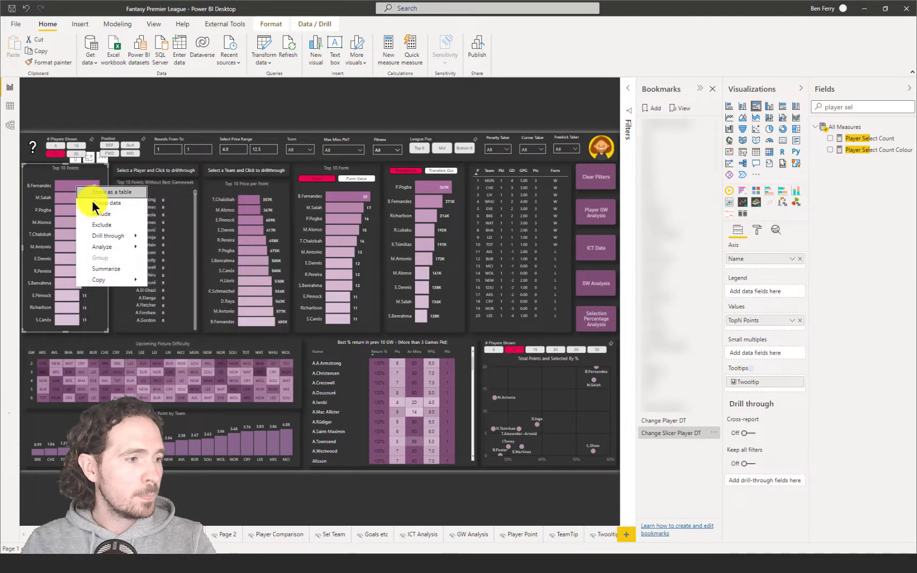
mouse_move(118, 233)
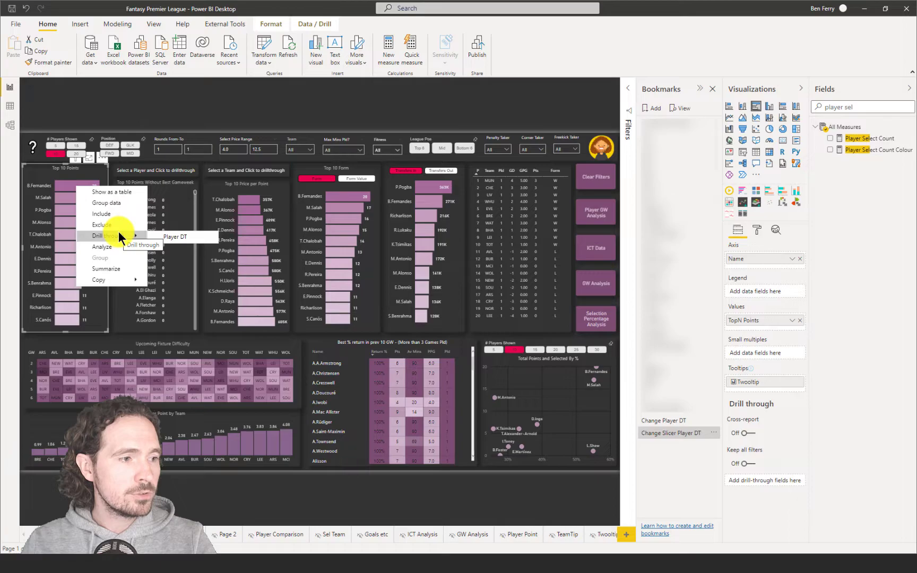
left_click(176, 237)
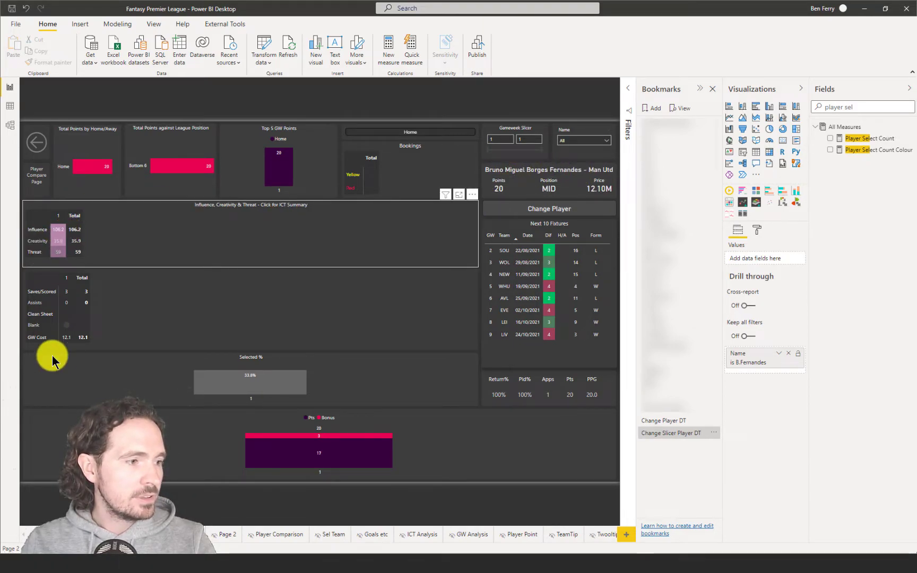
left_click(589, 144)
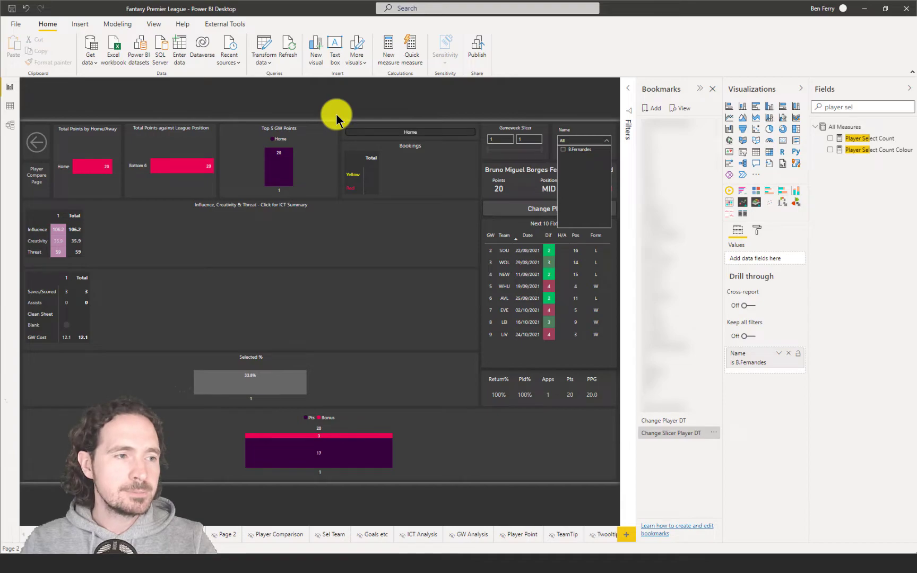
left_click(578, 107)
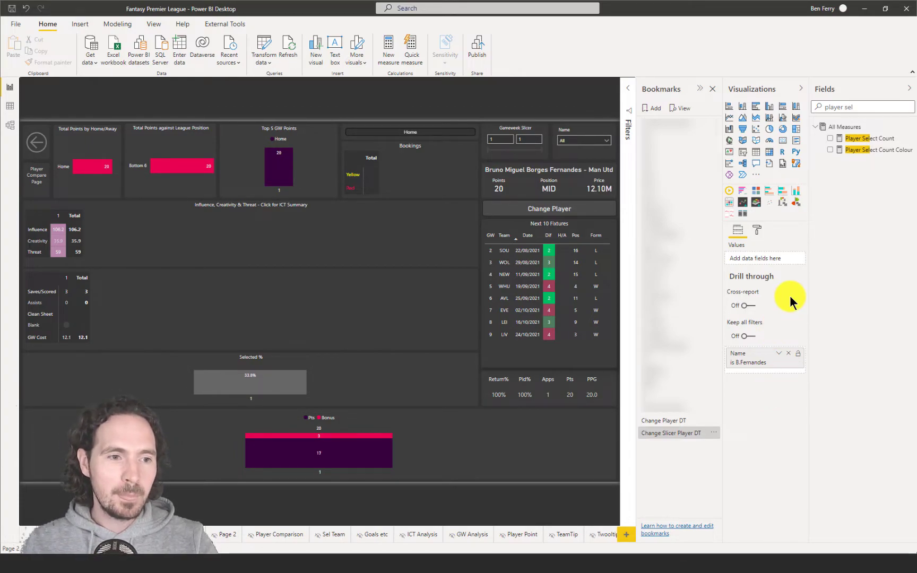
left_click(556, 212)
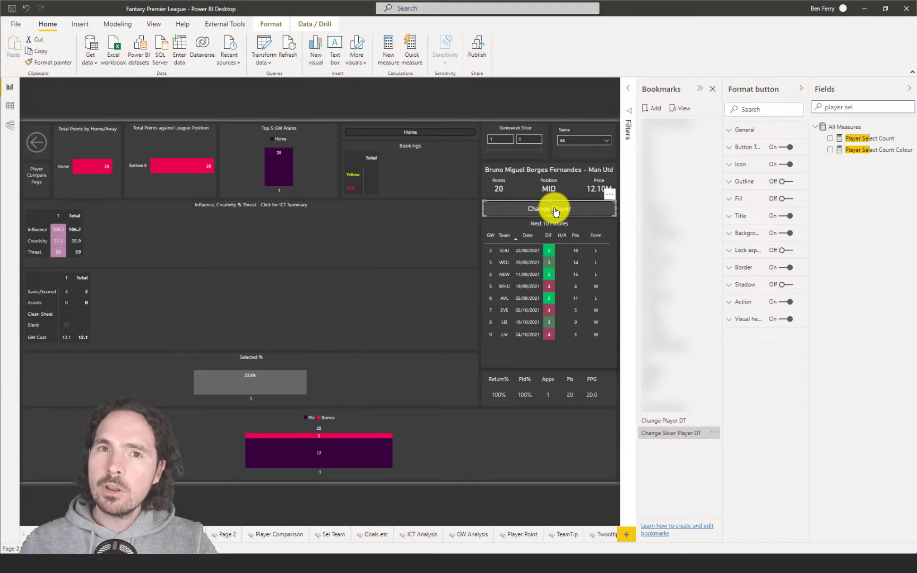
left_click(532, 111)
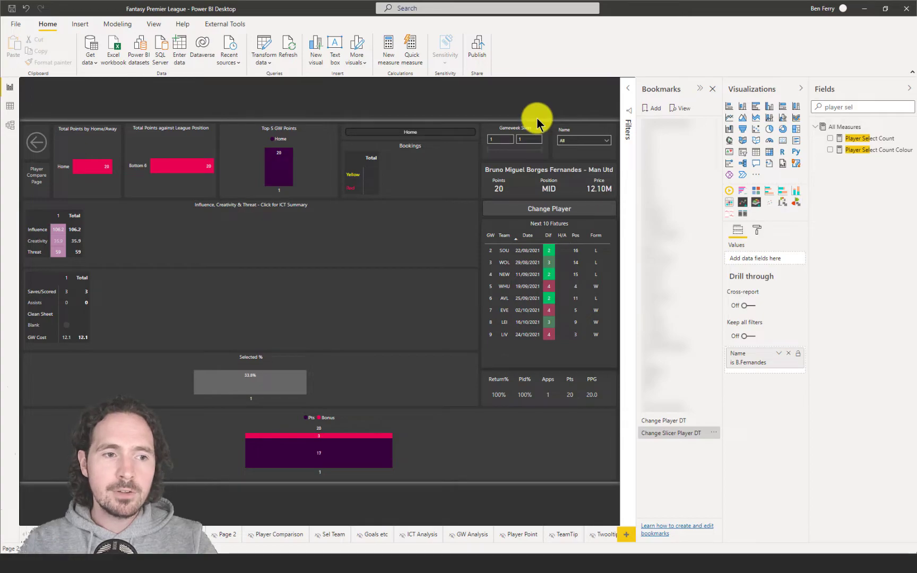
left_click(550, 209)
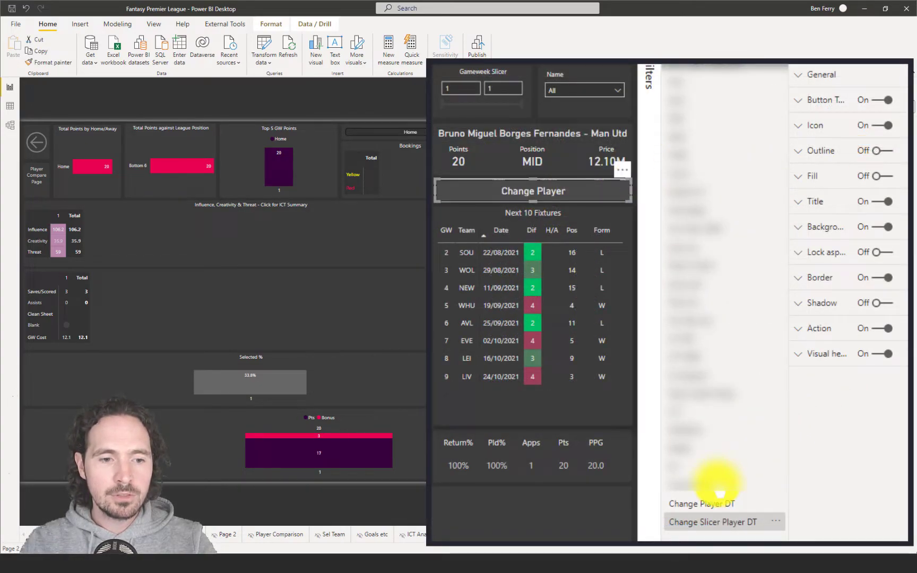
left_click(817, 328)
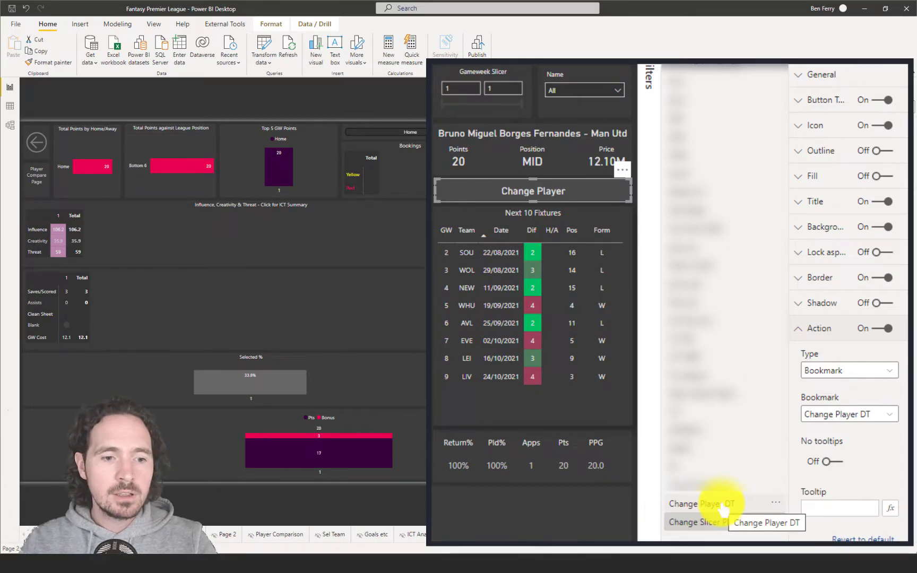
left_click(711, 522)
left_click(669, 85)
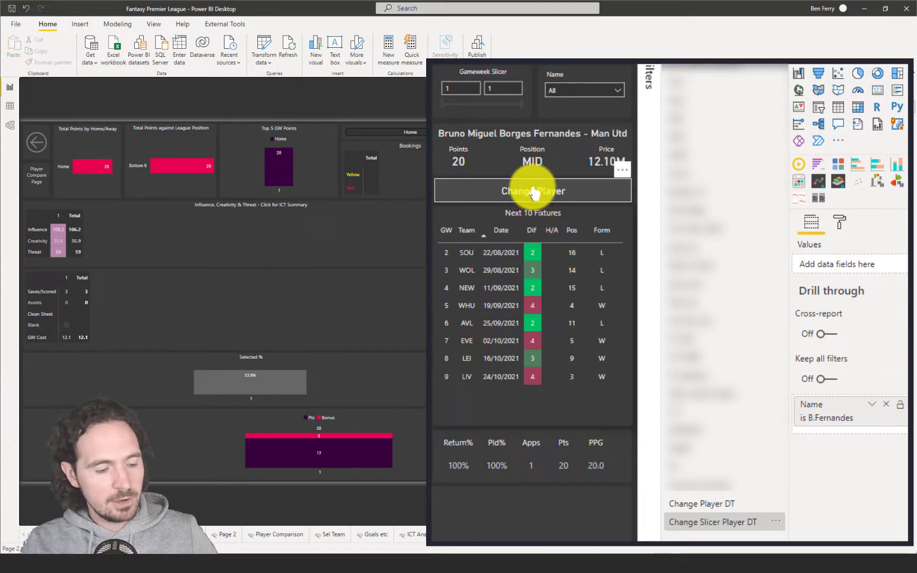
Reset the player filter with Change Player, then pick A.Cresswell in the Name slicer.
left_click(533, 194, "ctrl")
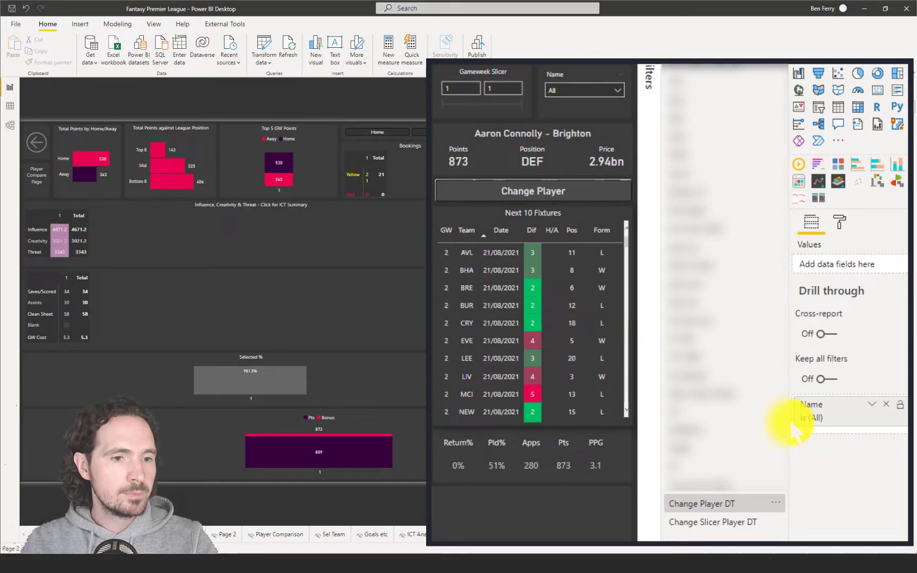
left_click(589, 90)
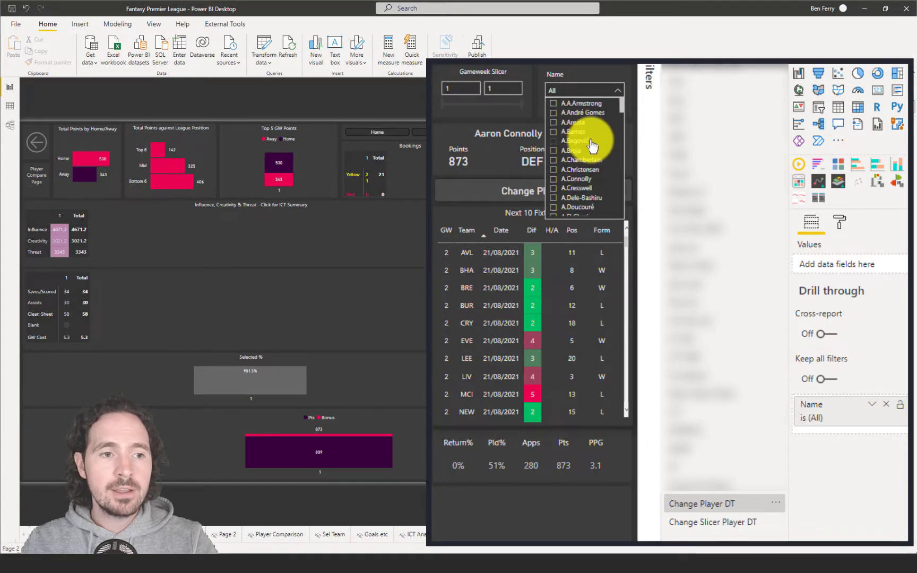
left_click(585, 188)
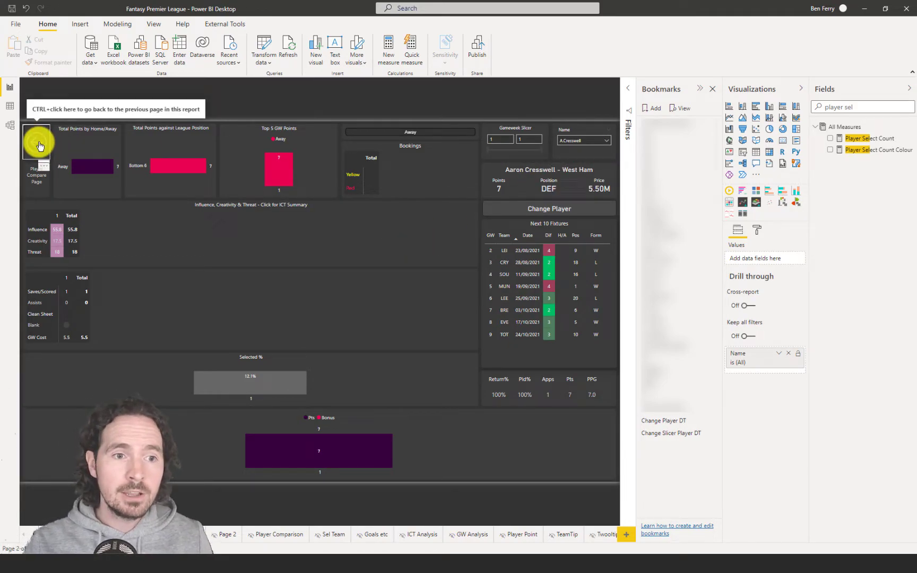
Return to Page 1 and drill through from M.Antonio's Top 10 Points bar to Player DT.
left_click(39, 145, "ctrl")
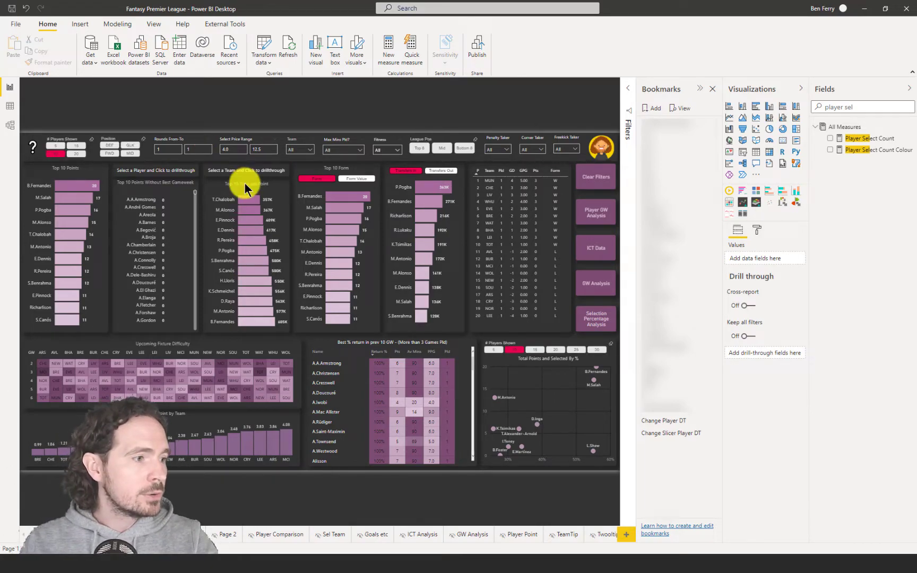
left_click(70, 247)
right_click(69, 246)
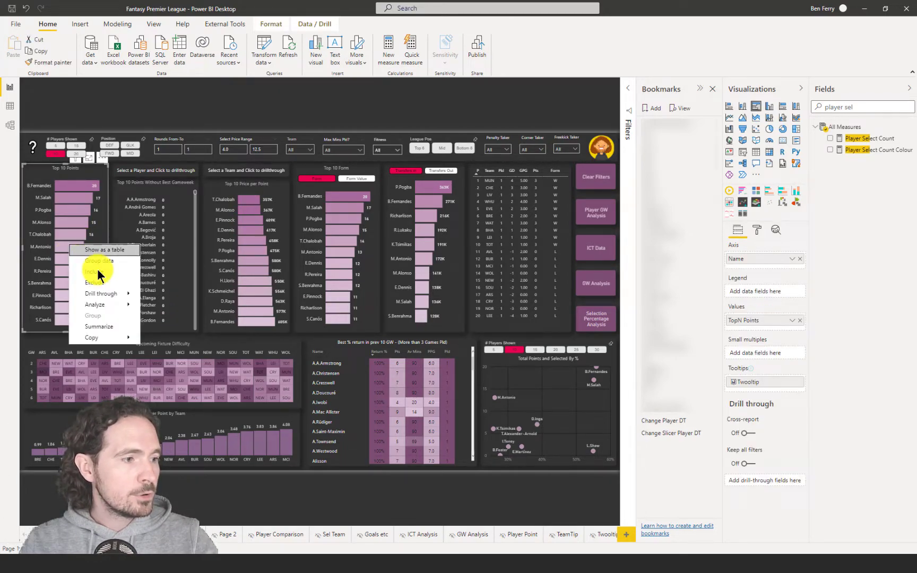
mouse_move(107, 293)
left_click(155, 295)
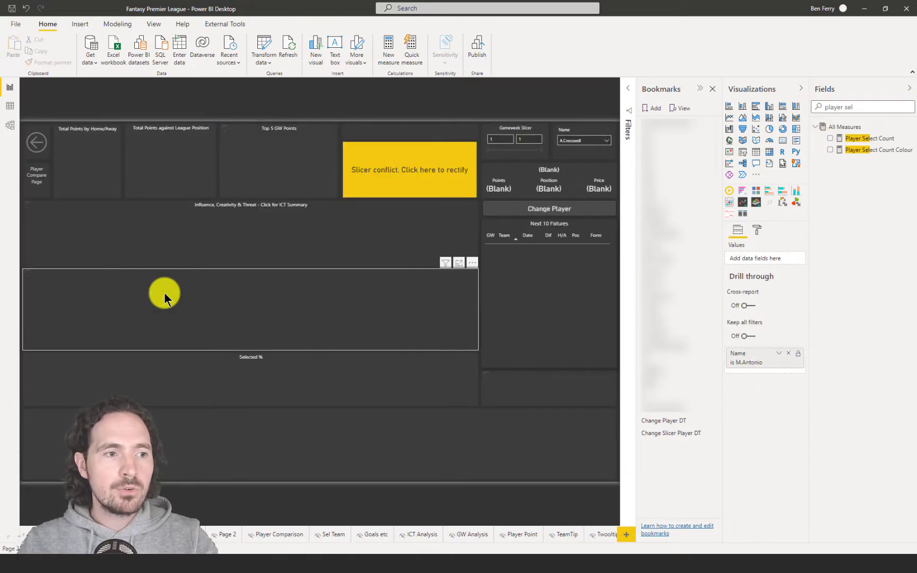
Check the Name slicer, then select the yellow Slicer conflict button to show its format settings.
left_click(572, 141)
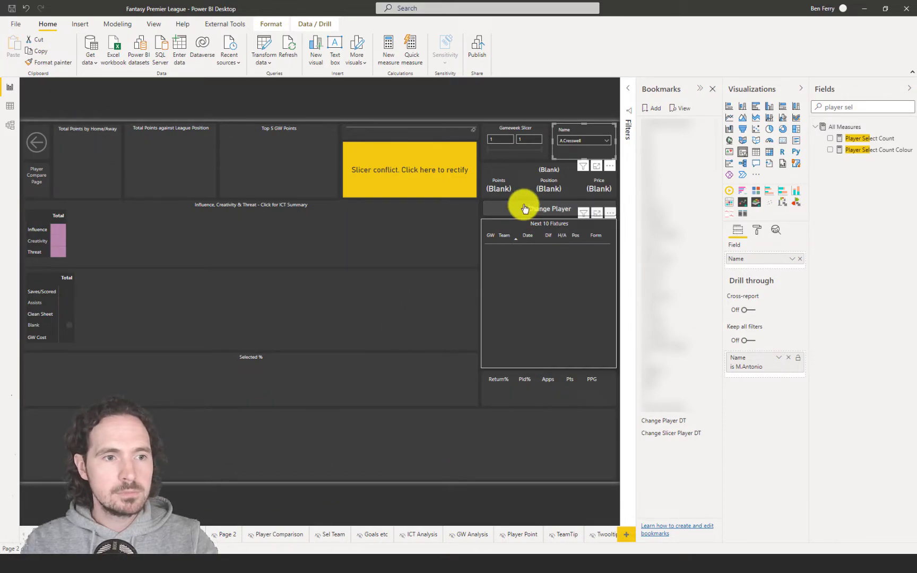
left_click(516, 100)
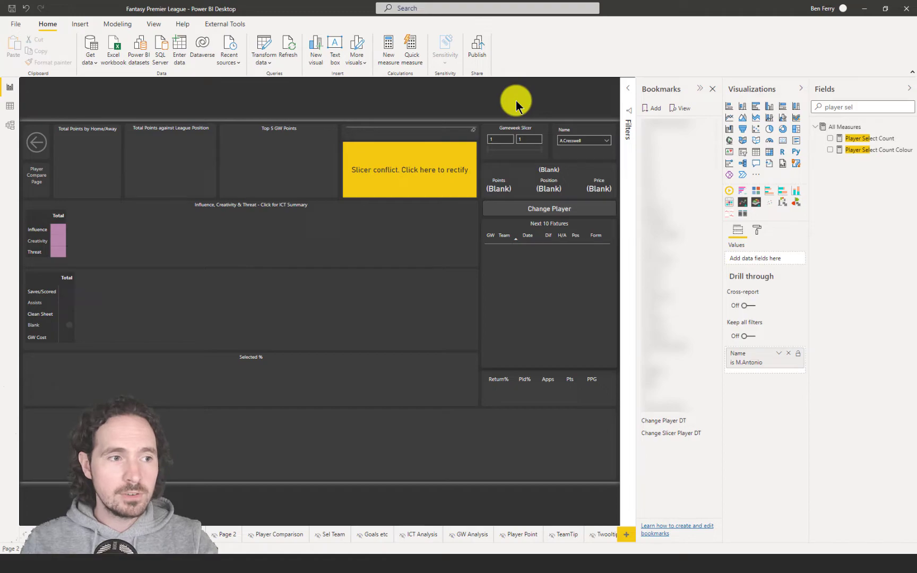
left_click(449, 169)
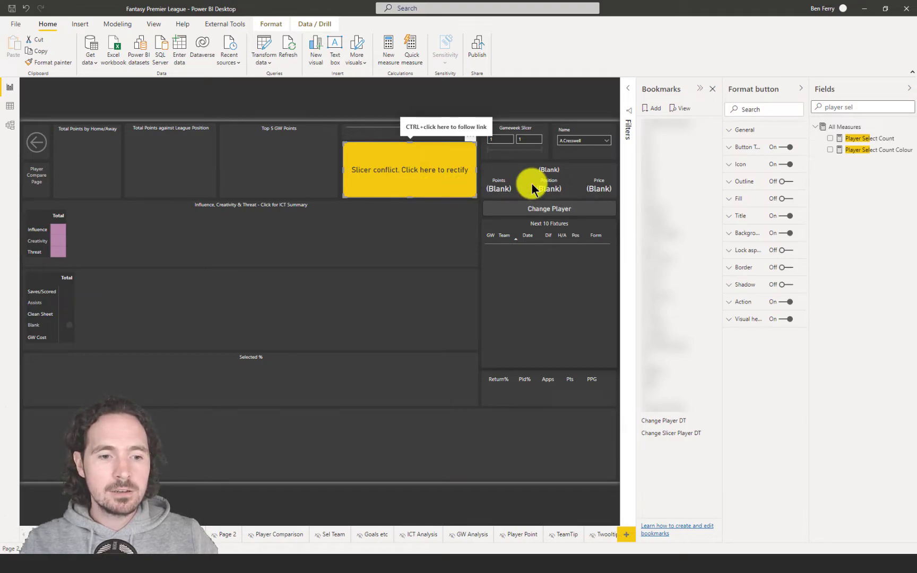
Inspect the yellow button's action and the Change Slicer Player DT bookmark's options.
left_click(743, 301)
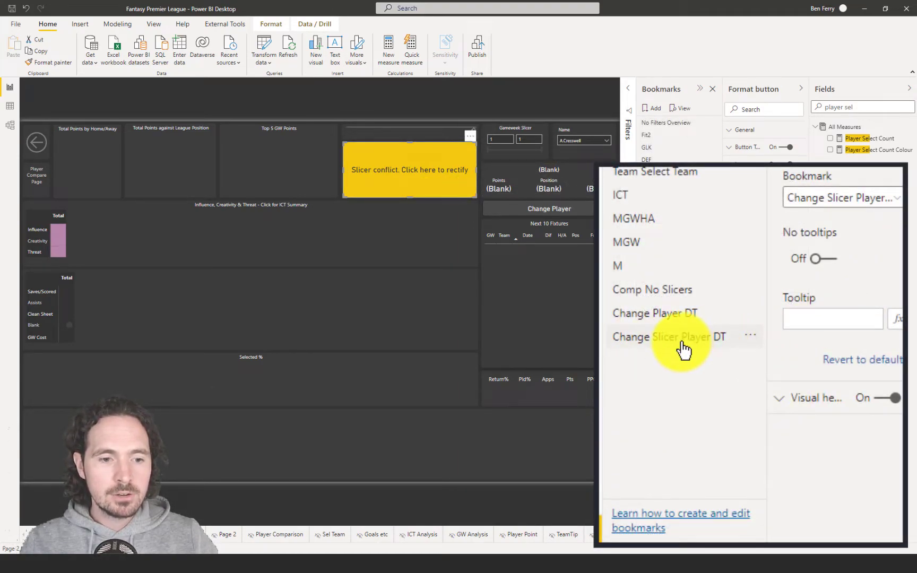
right_click(714, 340)
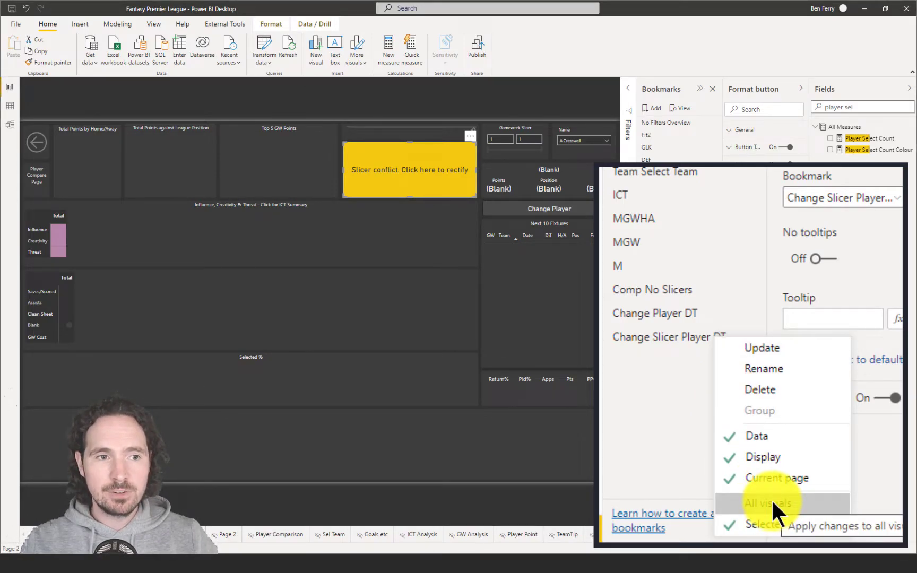
left_click(574, 134)
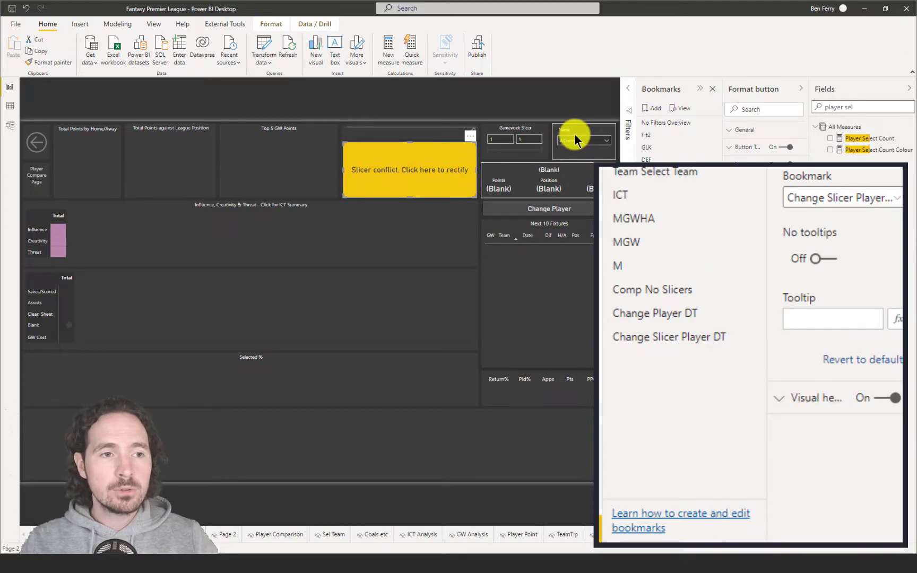
left_click(574, 133)
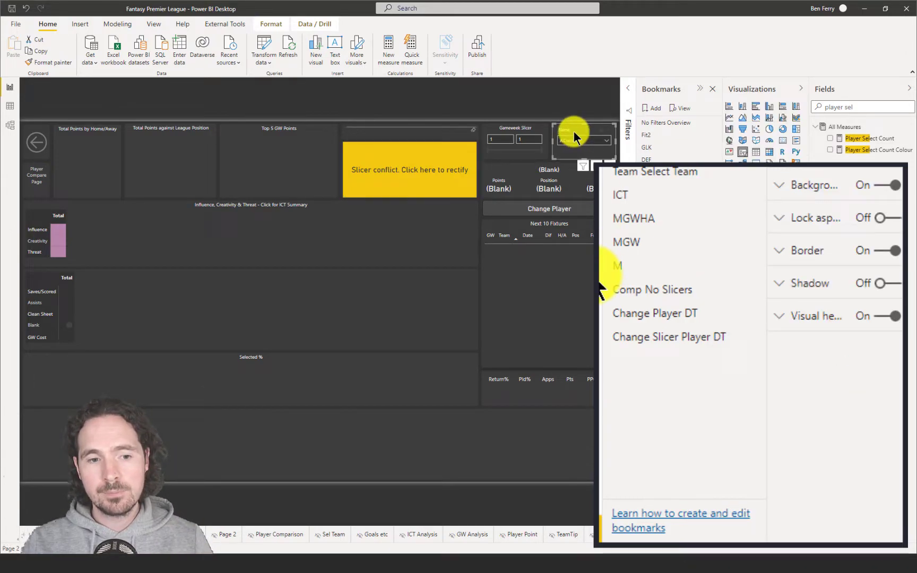
right_click(635, 336)
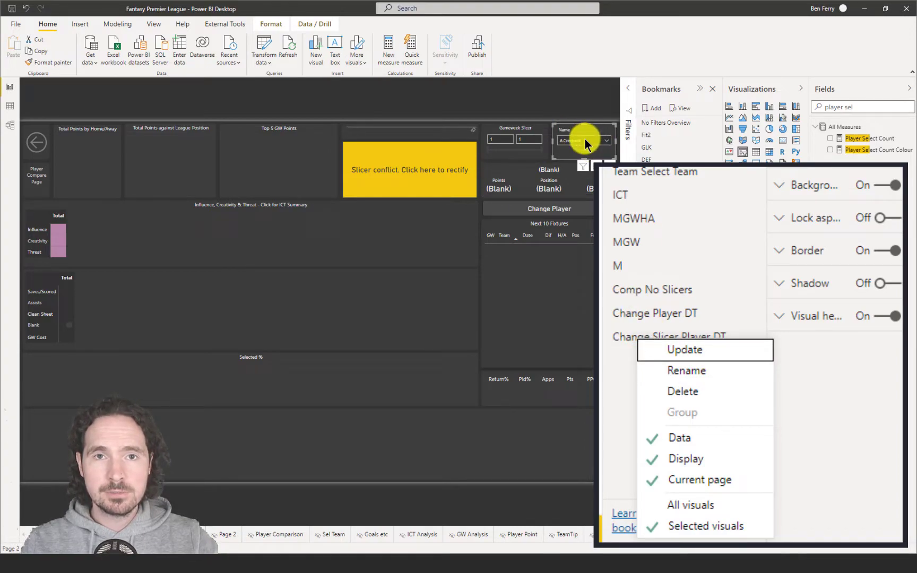
left_click(581, 124)
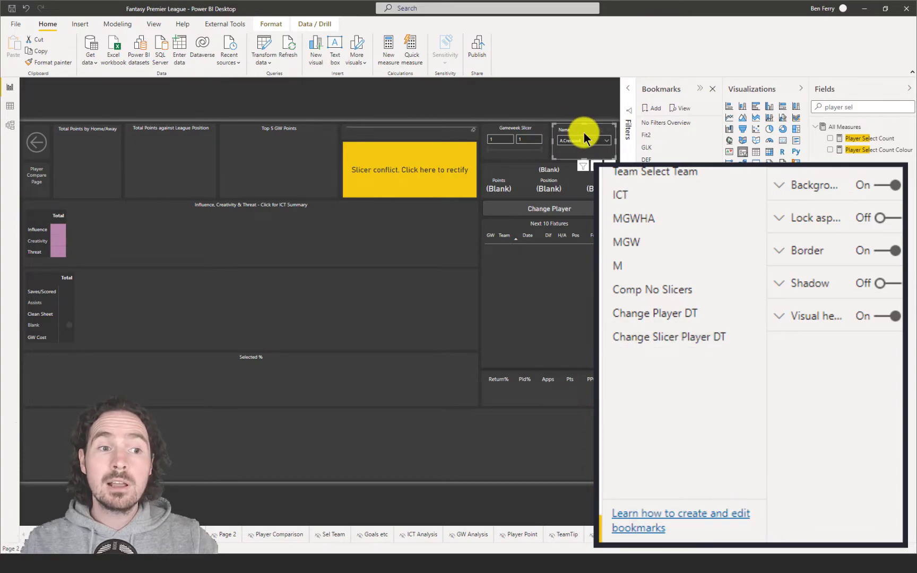
Confirm the drill-through filter is M.Antonio, then open the Player Select Count formula.
left_click(557, 103)
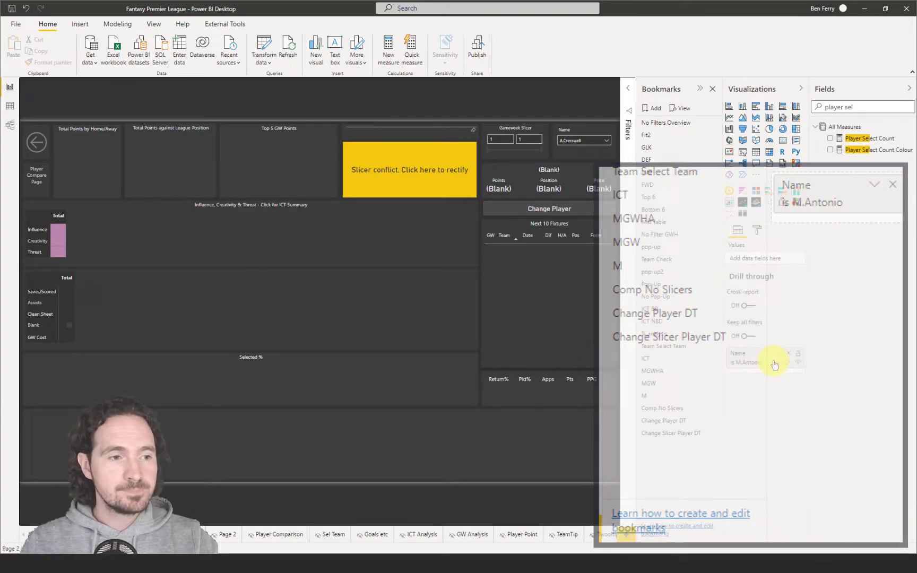
left_click(369, 175)
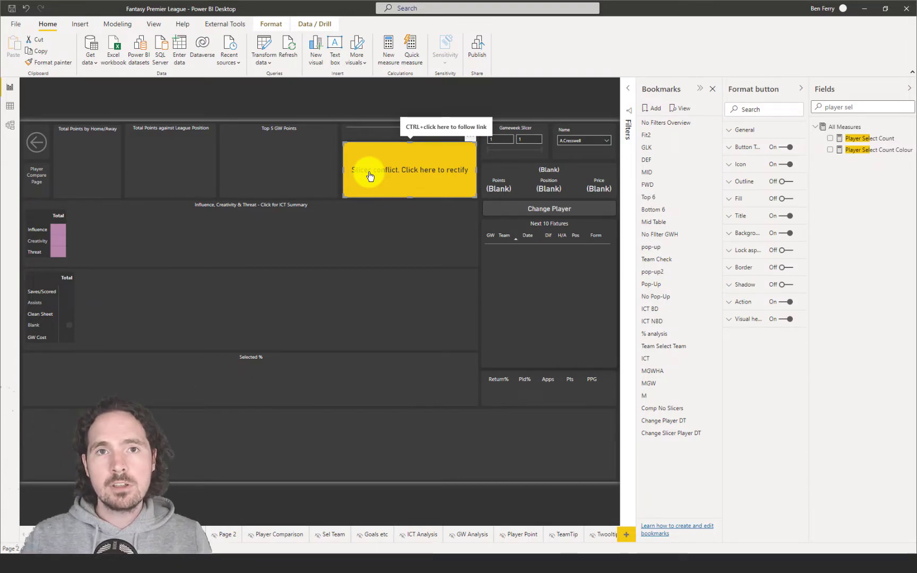
left_click(855, 141)
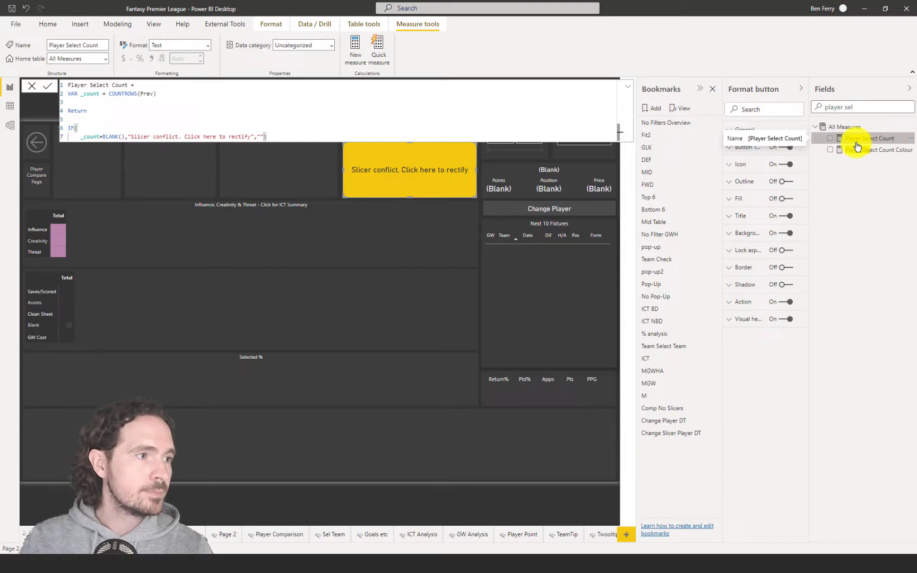
Walk through COUNTROWS(Prev), the _count variable and the IF line, then commit unchanged.
left_click(129, 106)
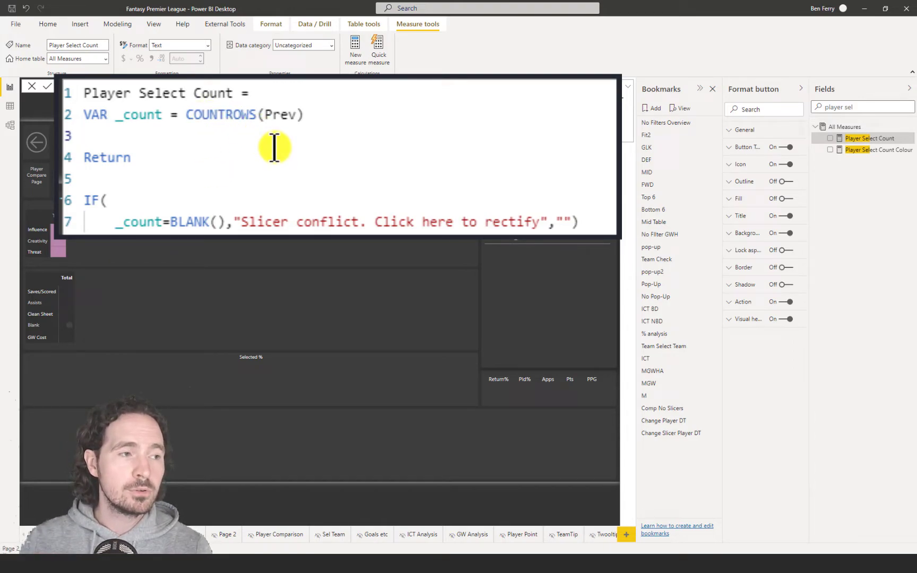
double_click(280, 116)
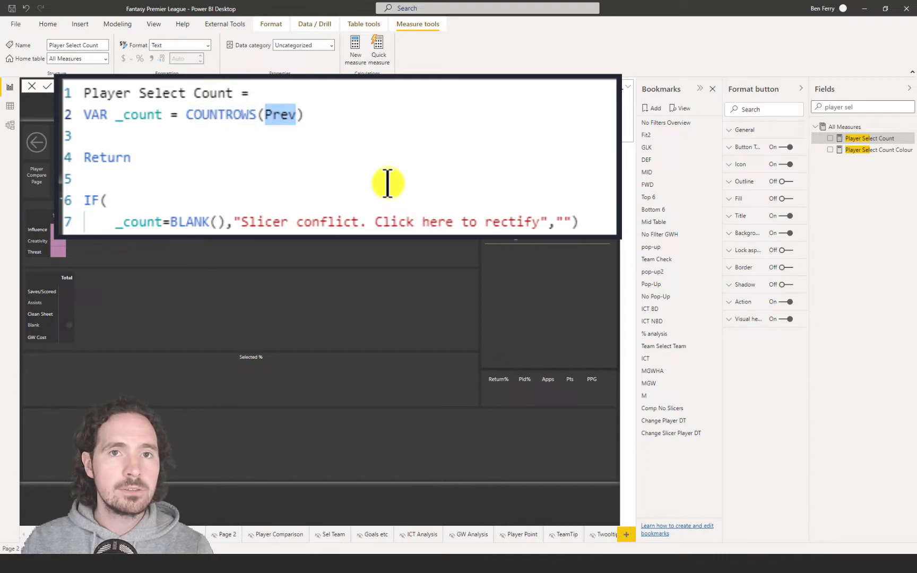
left_click(367, 116)
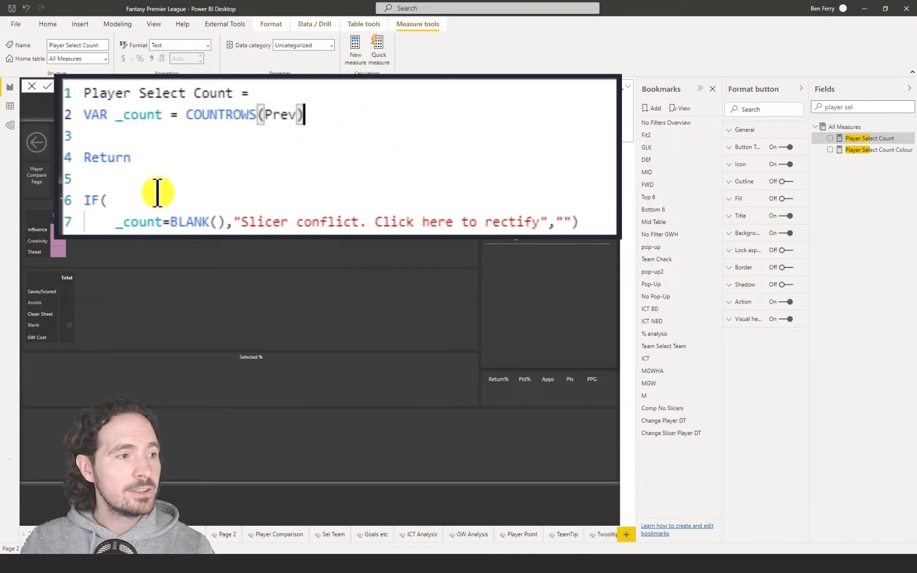
left_click(114, 197)
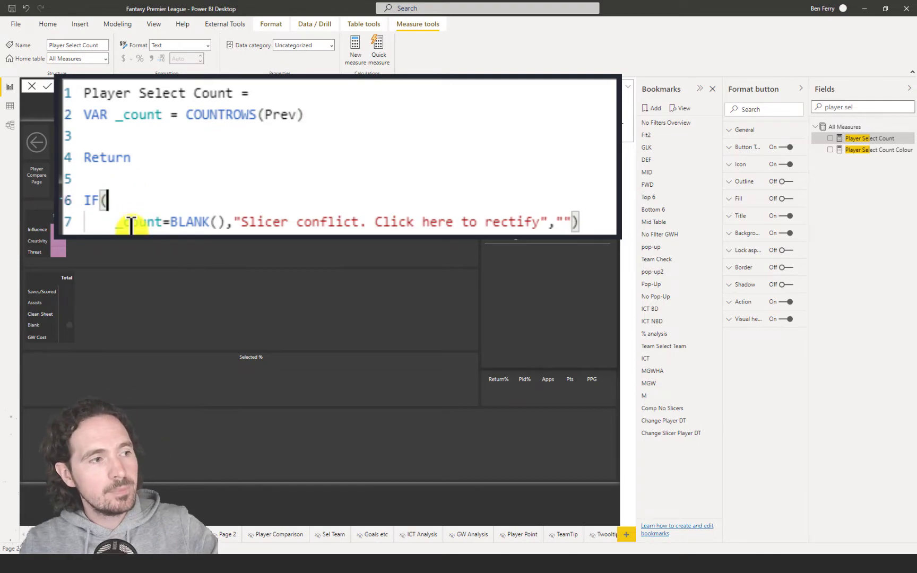
left_click(129, 116)
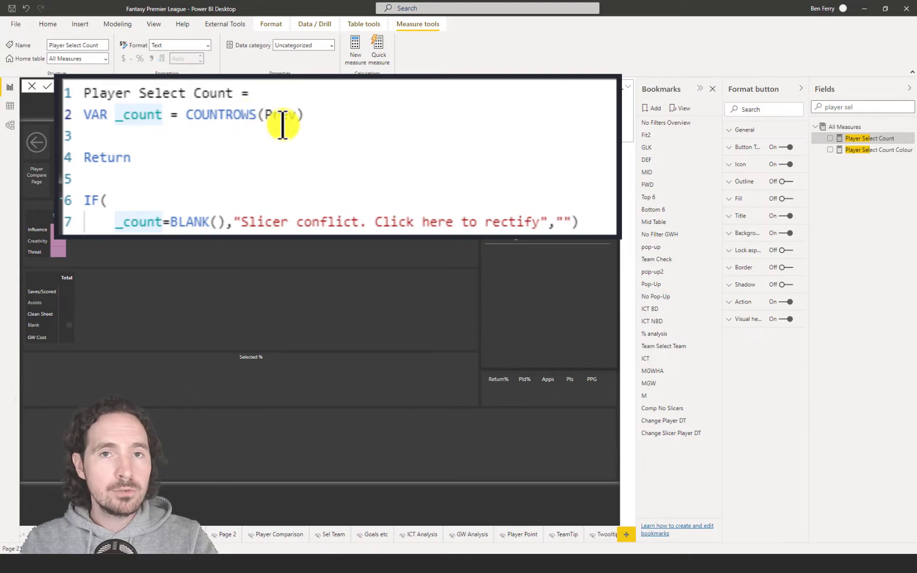
left_click(302, 117)
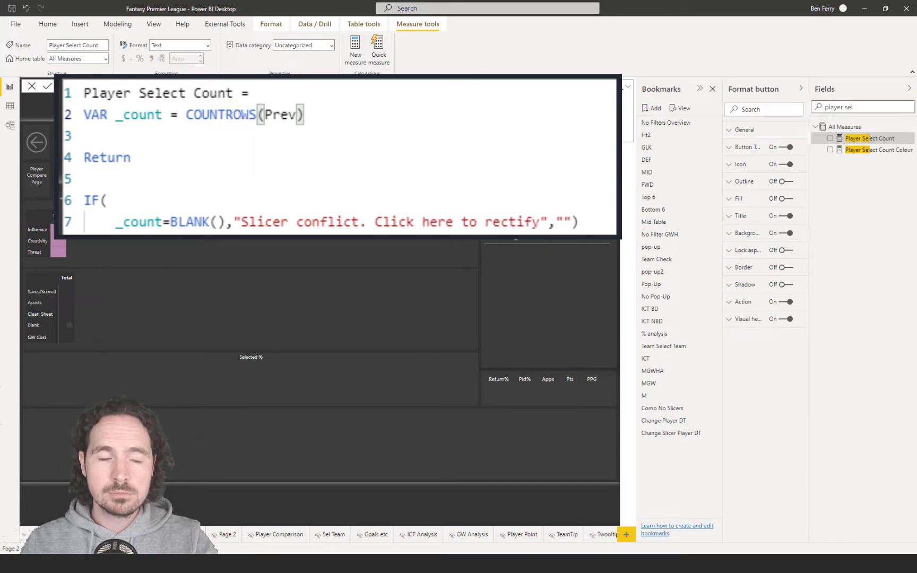
key("Return")
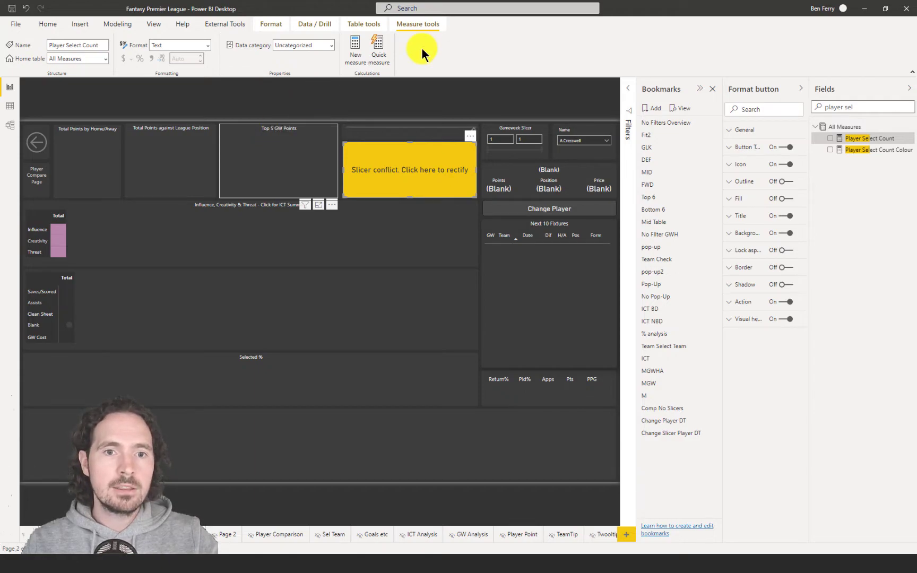
Open Player Select Count Colour, highlight its #F2C811 and #00000000 codes, then commit it.
left_click(866, 151)
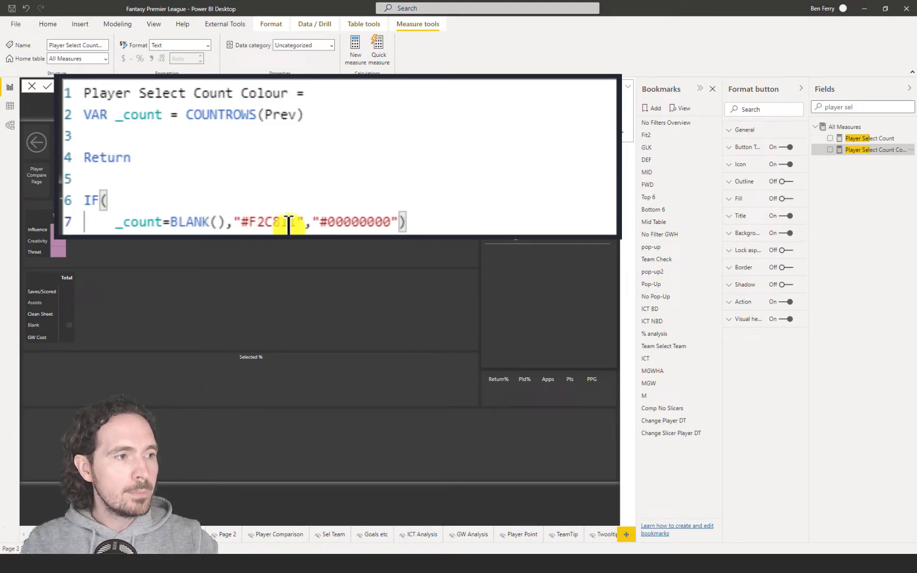
left_click_drag(250, 222, 289, 223)
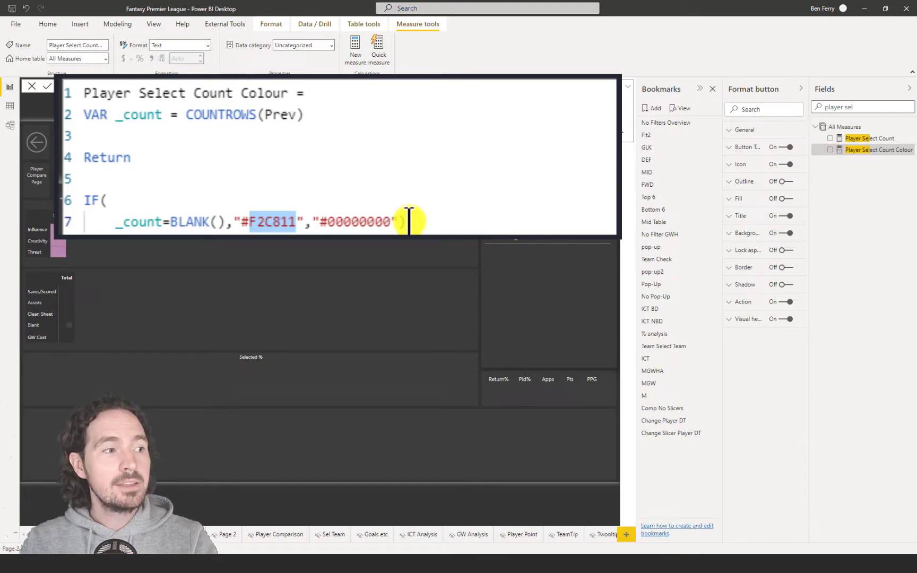
double_click(360, 220)
left_click(447, 223)
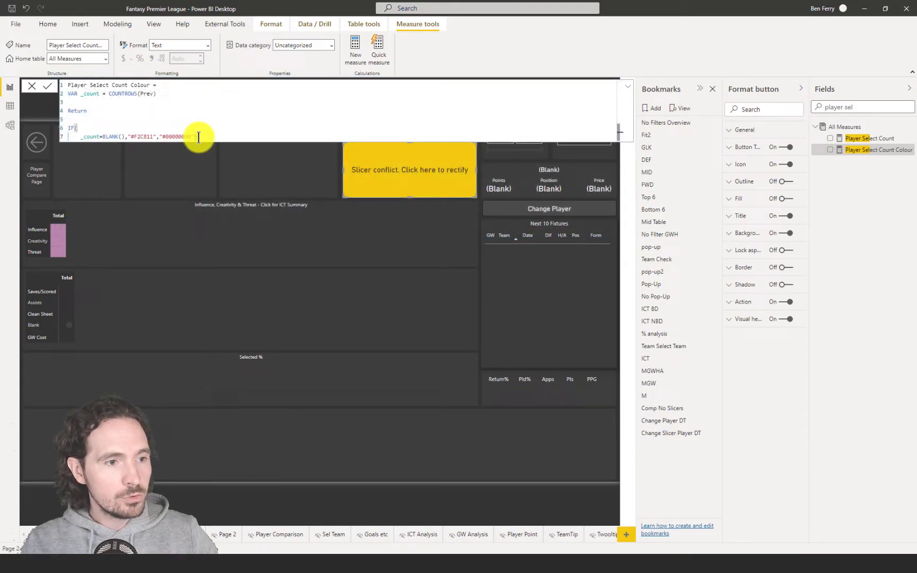
key("Return")
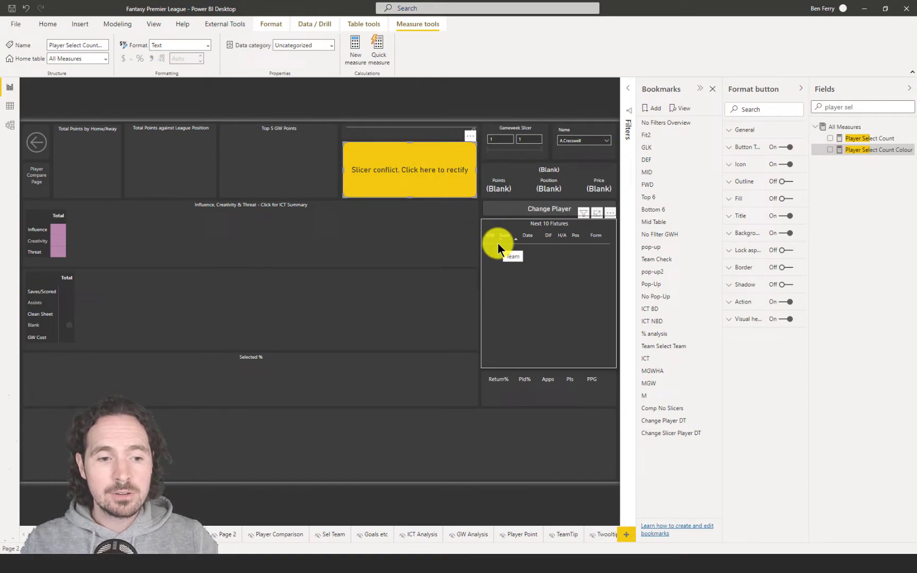
Use the Slicer conflict button to reset the Name slicer, bringing back Michail Antonio's details.
left_click(733, 301)
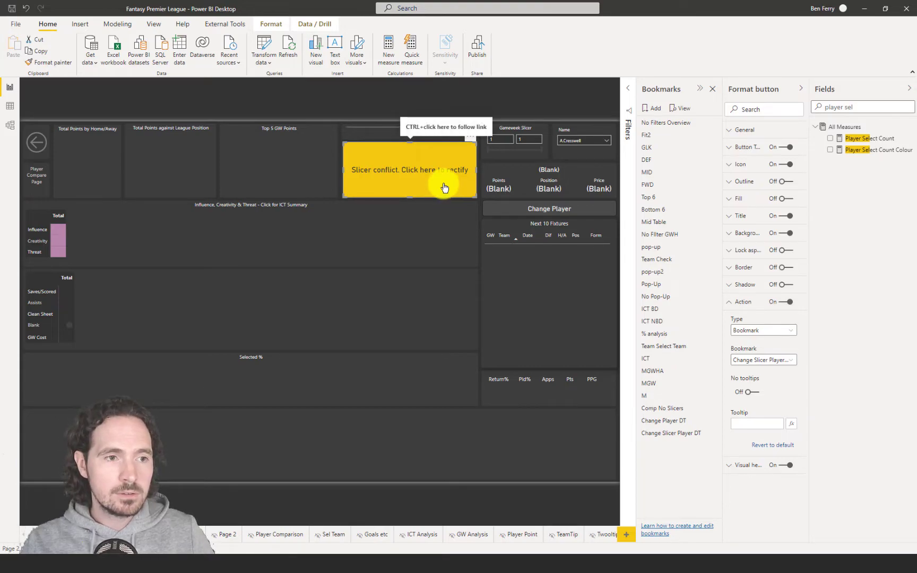
left_click(444, 187, "ctrl")
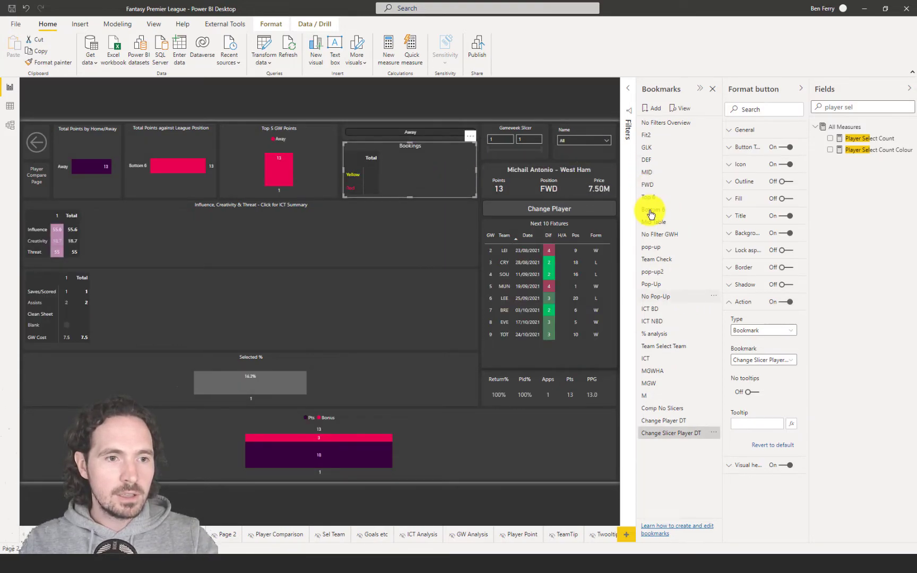
left_click(598, 141)
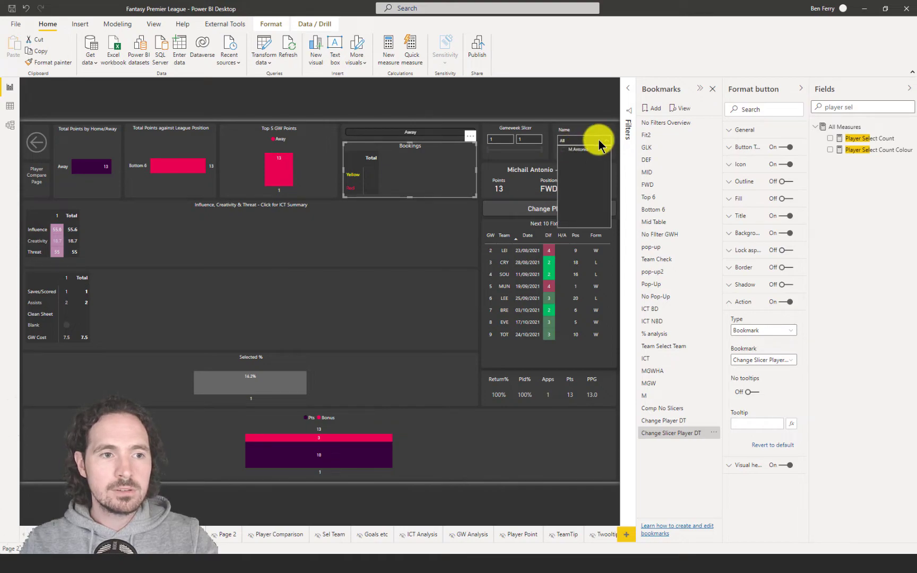
left_click(582, 136)
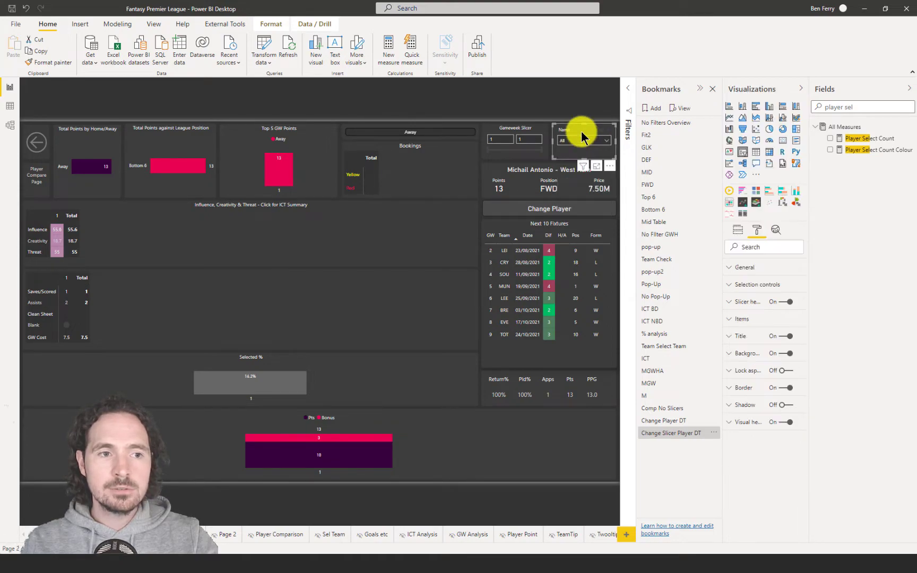
left_click(546, 107)
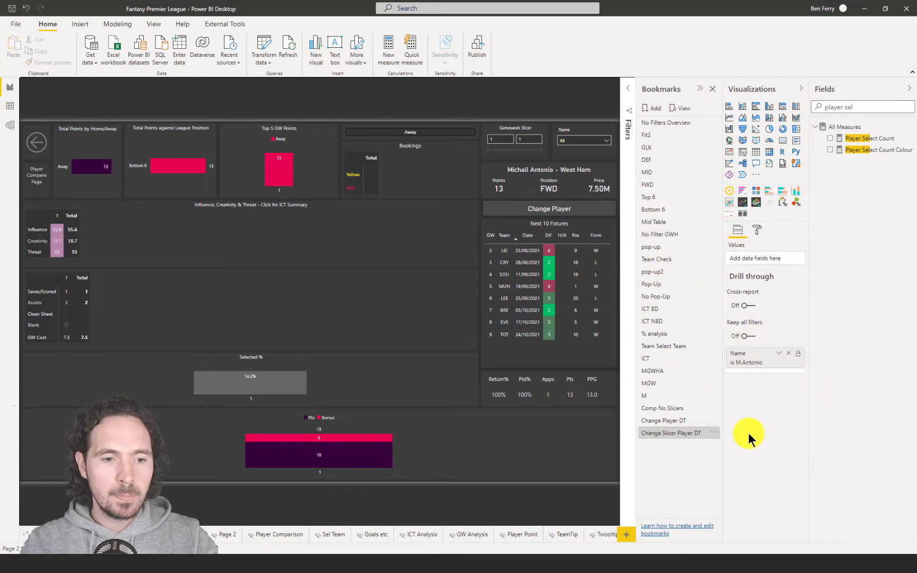
Select the Name slicer and work through the Change Slicer Player DT bookmark's options.
right_click(685, 435)
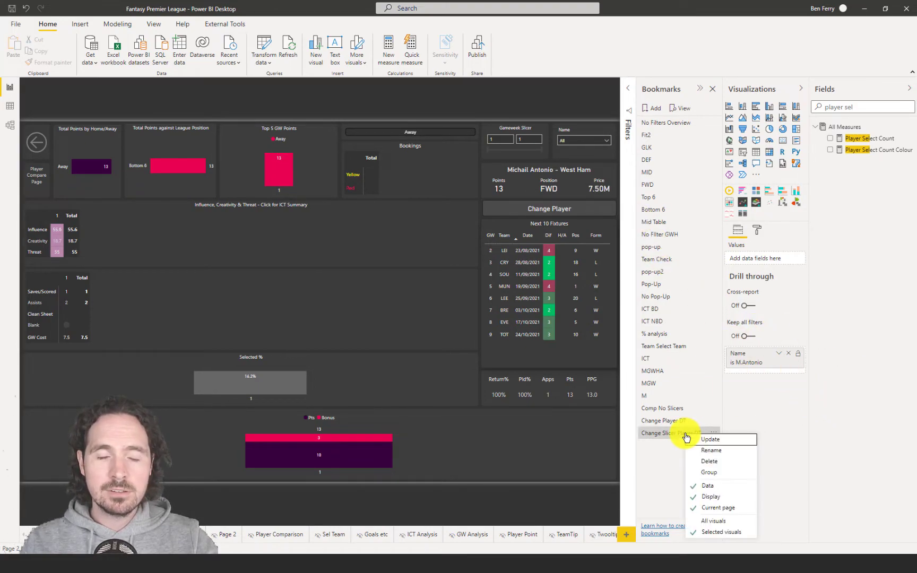
left_click(532, 114)
right_click(679, 434)
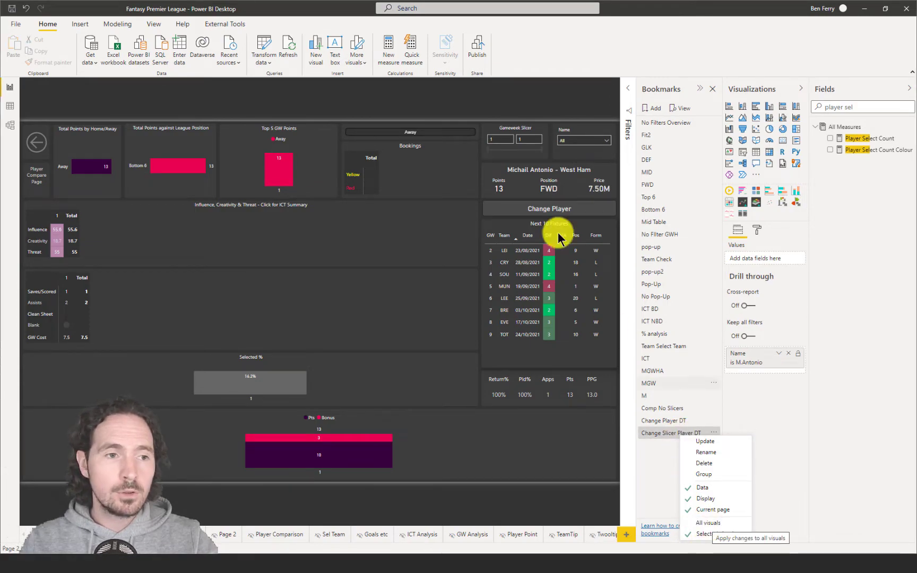
left_click(573, 131)
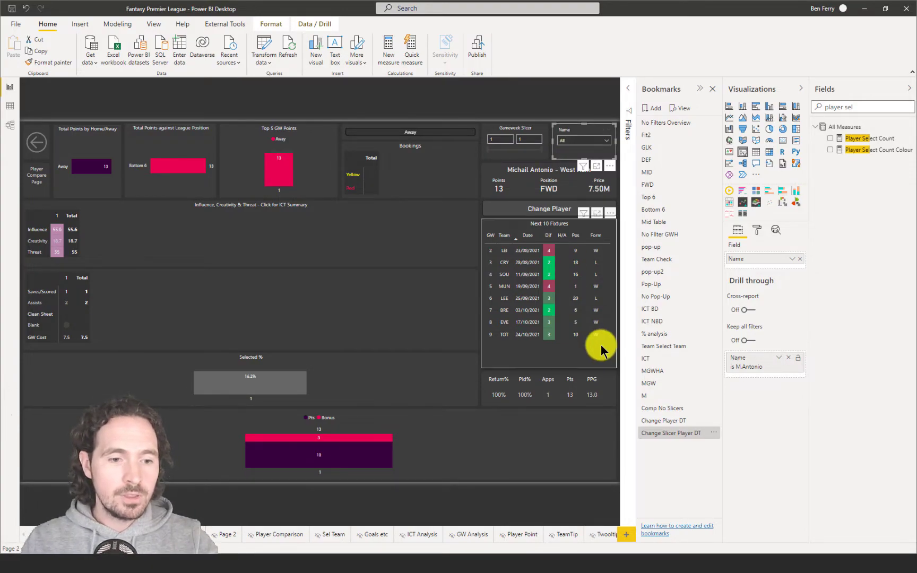
right_click(684, 434)
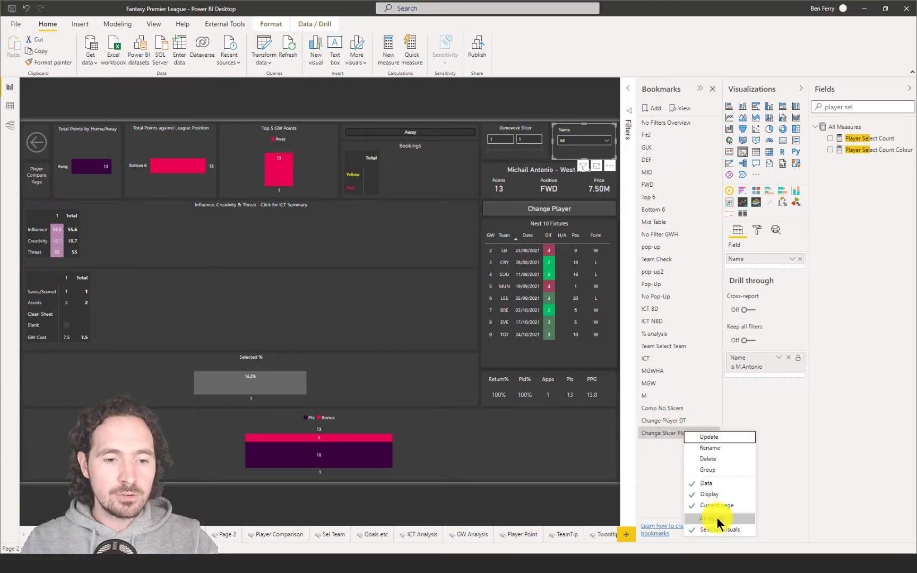
left_click(404, 105)
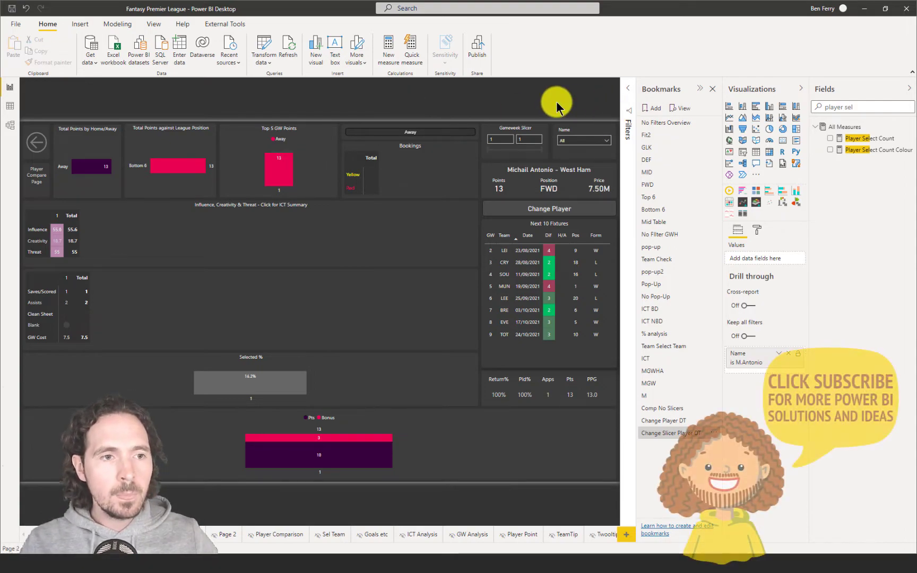
left_click(566, 141)
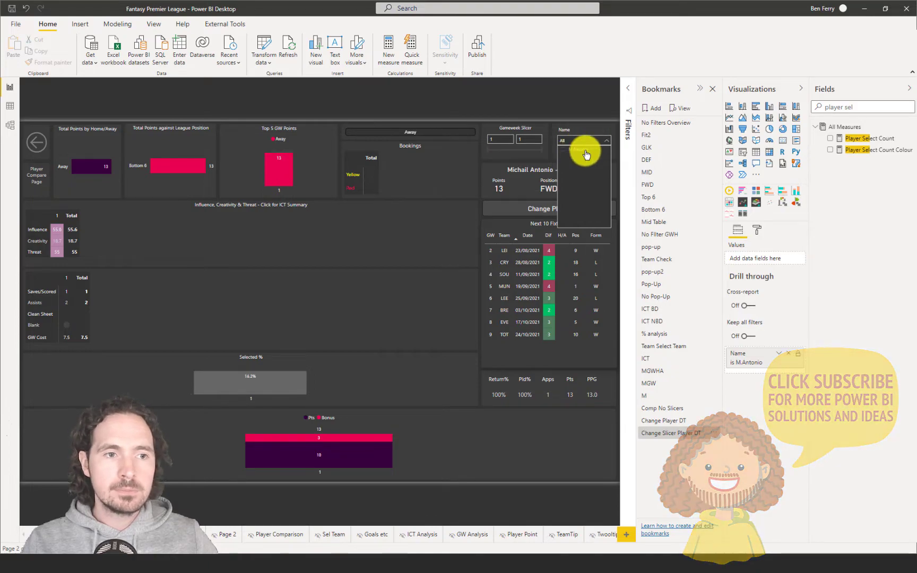
left_click(585, 152)
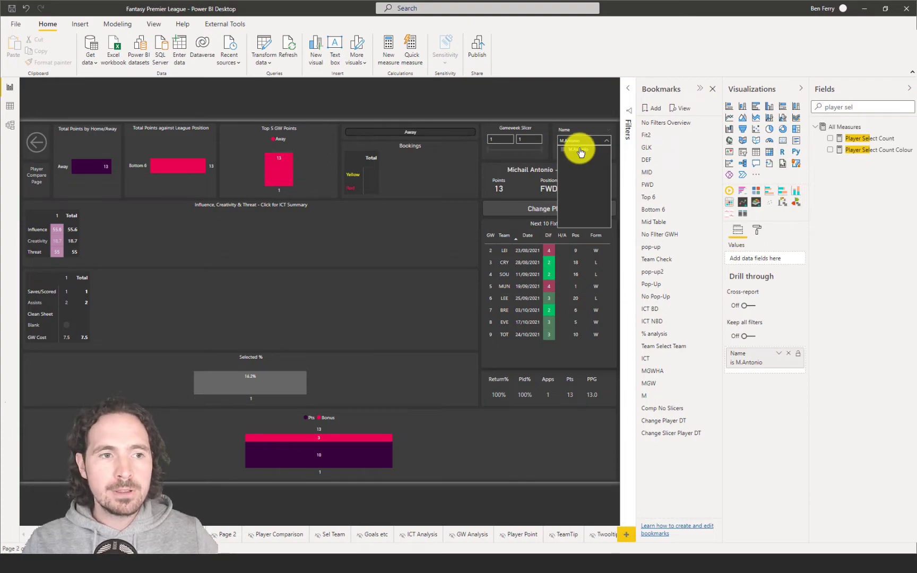
left_click(540, 91)
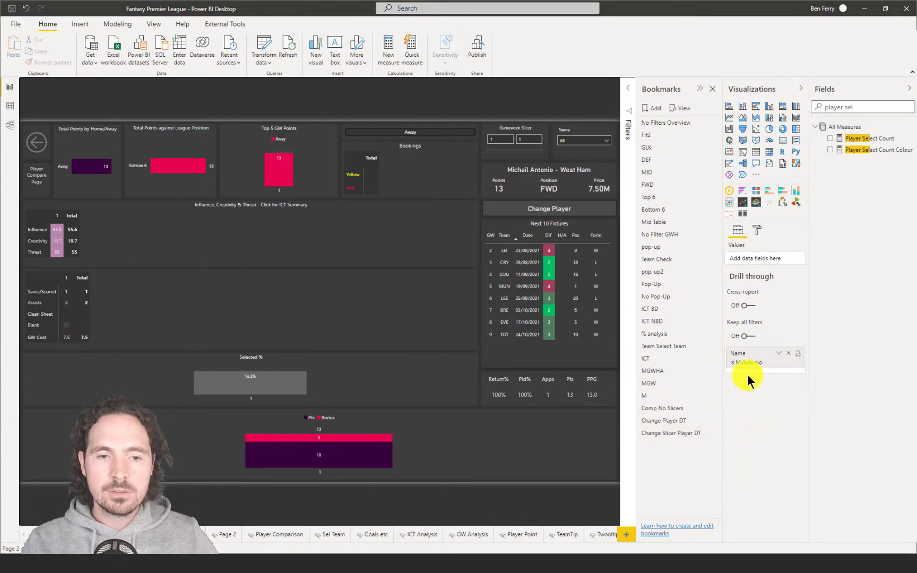
Reset the page with Change Player and choose A.Cresswell in the Name slicer.
left_click(509, 212, "ctrl")
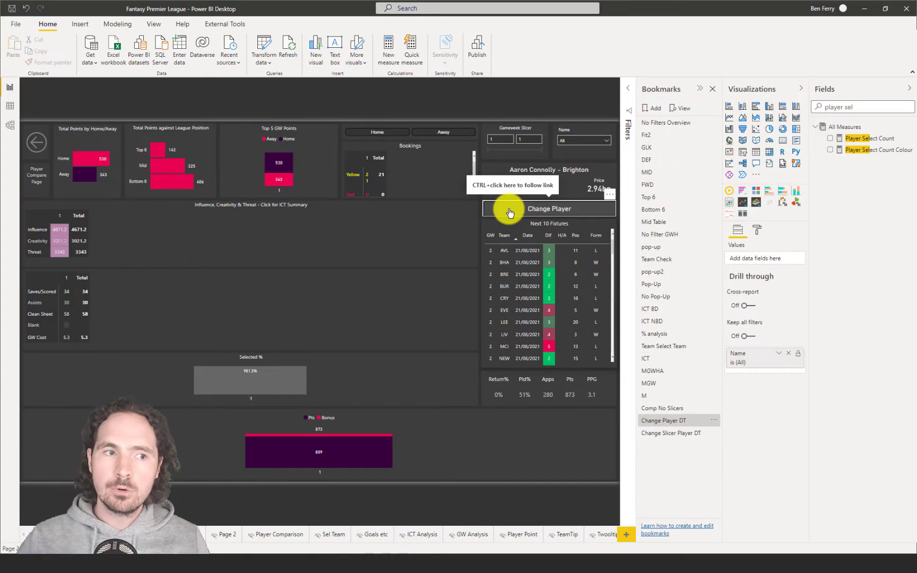
left_click(588, 139)
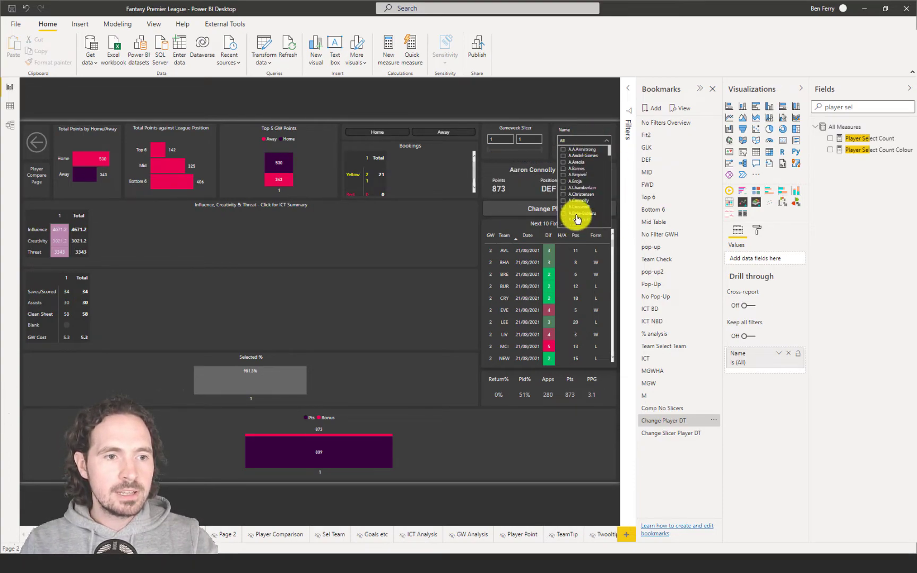
left_click(579, 207)
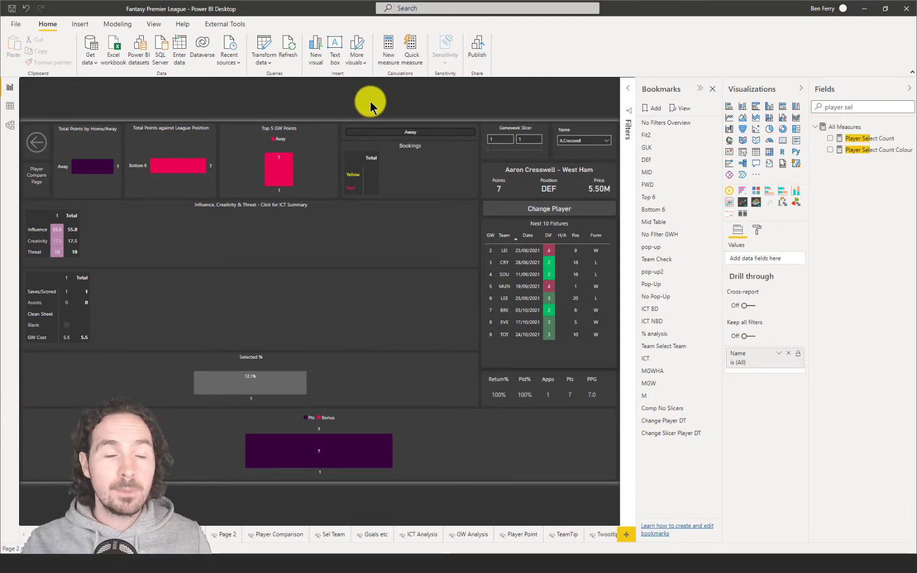
Drill through from P.Pogba's Top 10 Points bar, then open the Player Select Count Colour formula.
left_click(33, 133, "ctrl")
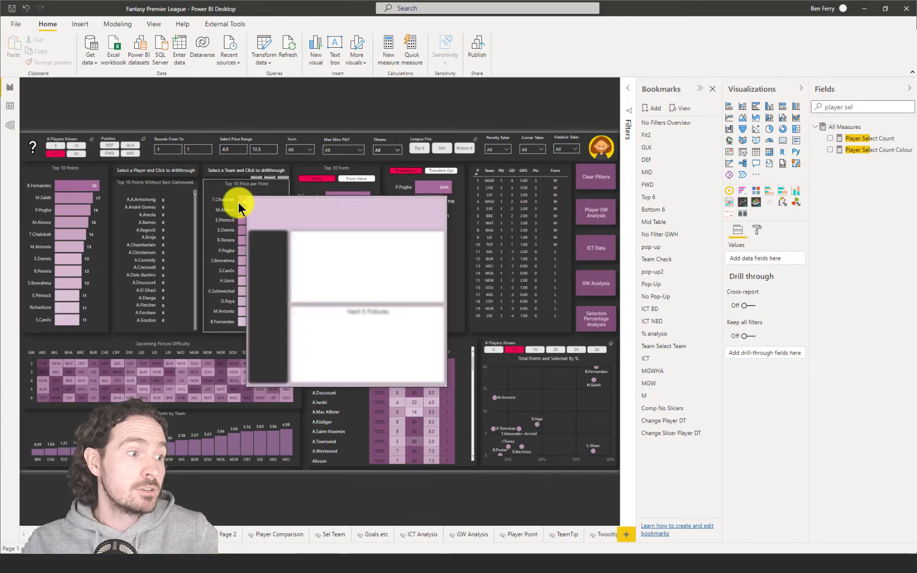
left_click(64, 207)
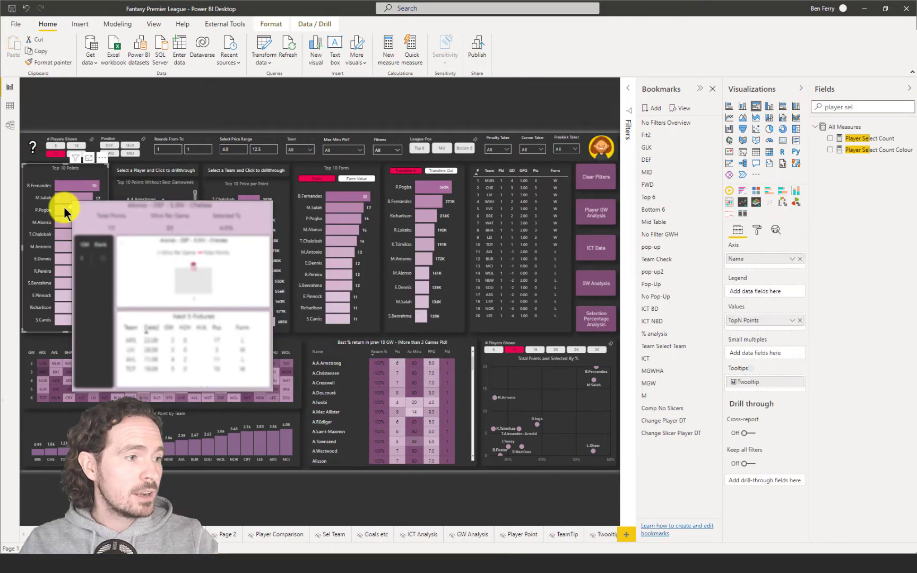
right_click(64, 207)
mouse_move(116, 257)
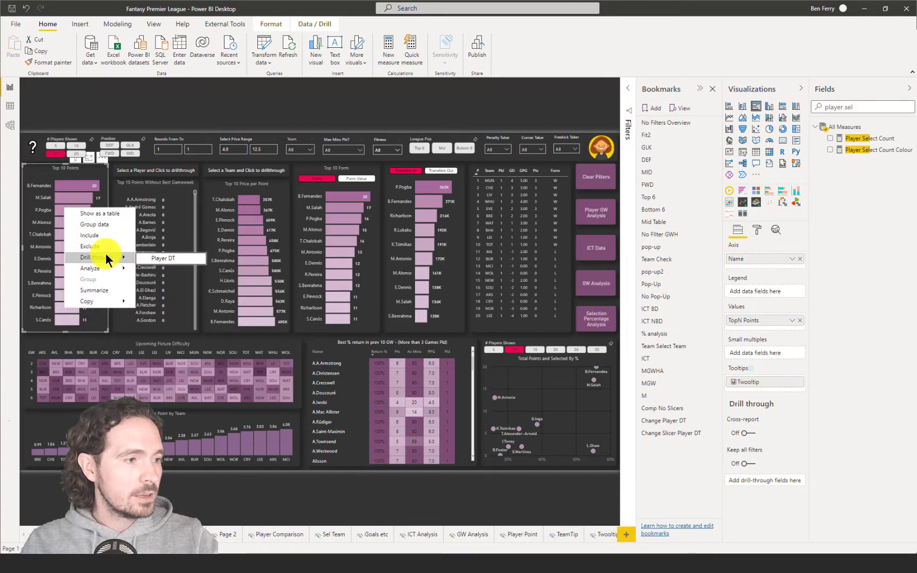
left_click(163, 258)
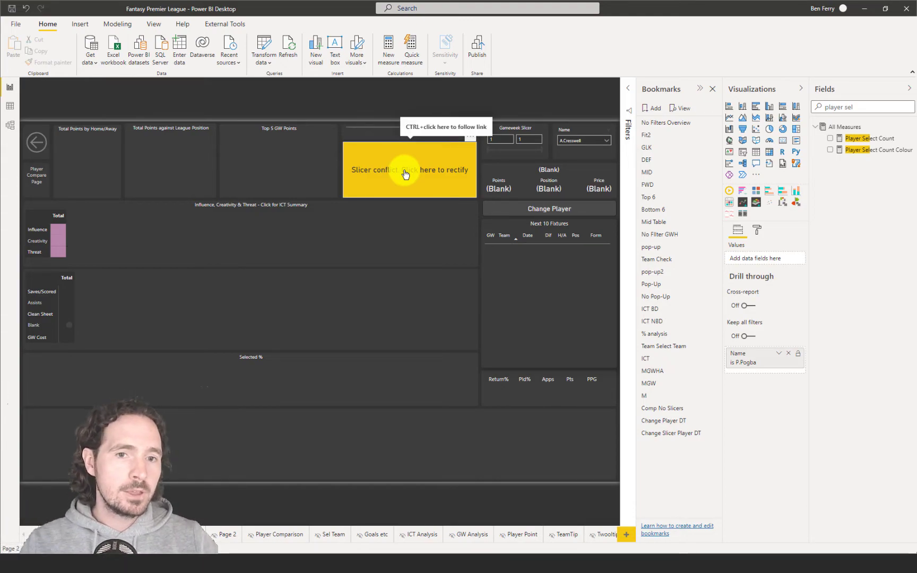
left_click(869, 151)
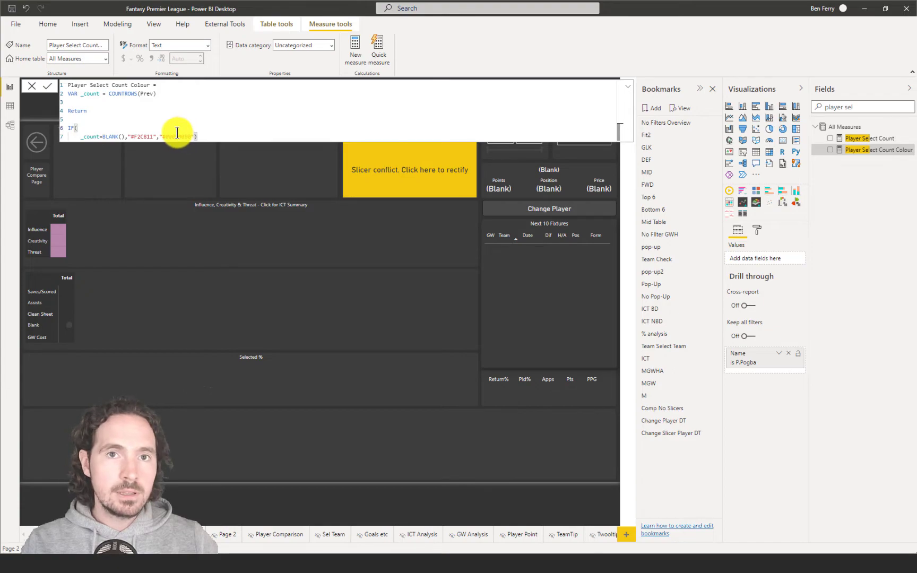
Close the colour measure and review the Player Select Count DAX formula without changes.
left_click(375, 154)
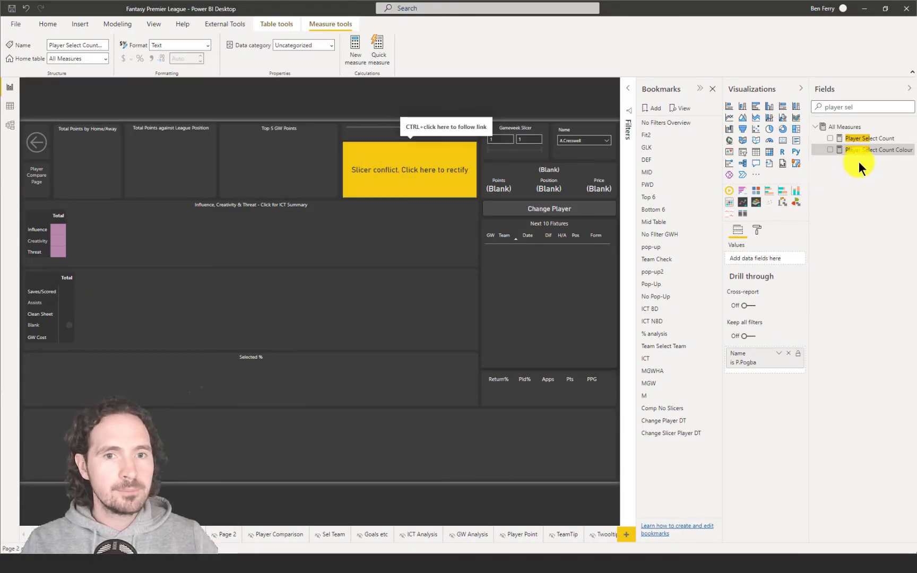
left_click(866, 139)
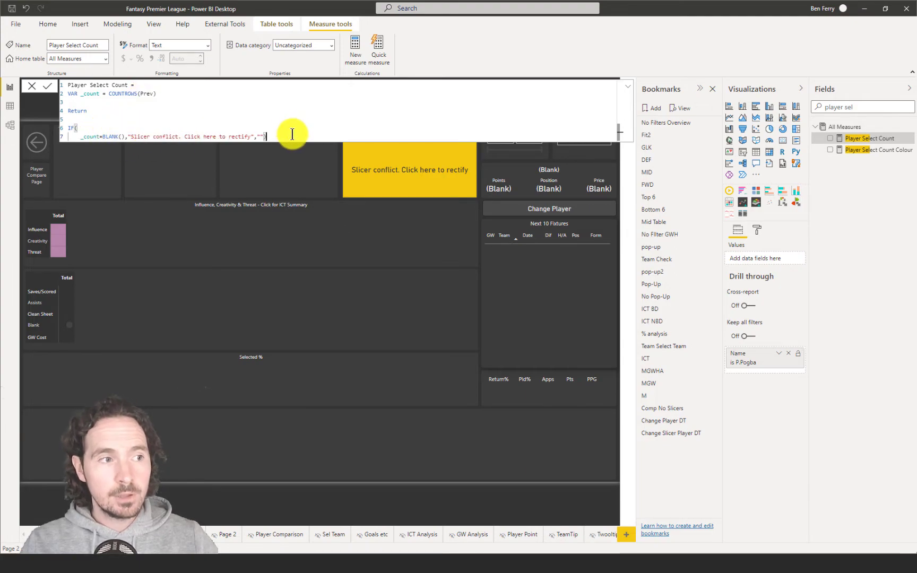
key("Escape")
Select the yellow Slicer conflict button and check the Change Slicer Player DT bookmark's options.
left_click(359, 168)
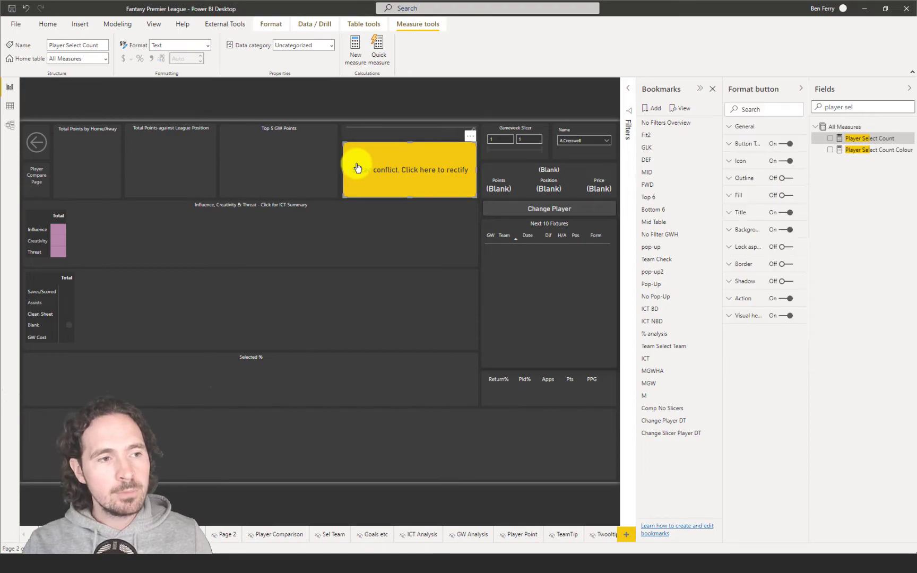
right_click(670, 437)
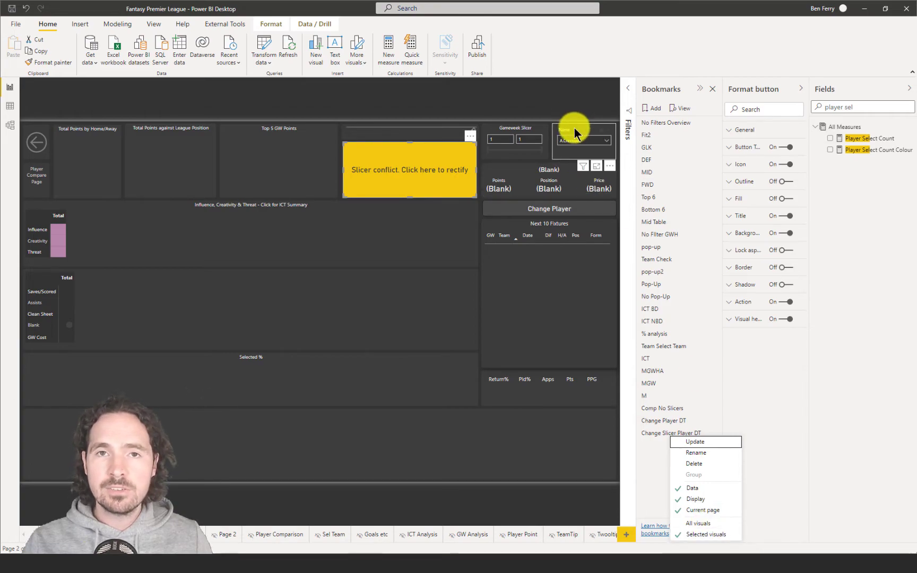
left_click(550, 112)
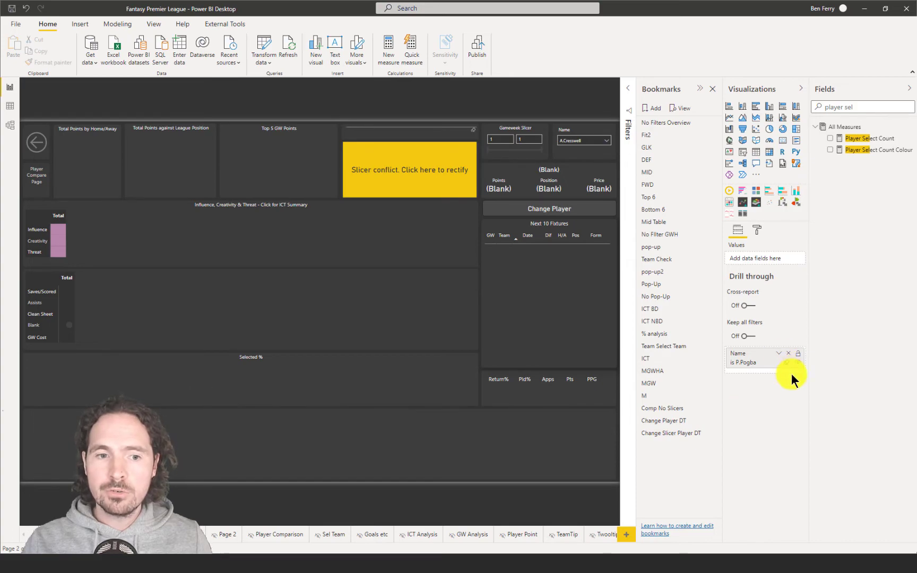
Clear the conflicting Name slicer via the Slicer conflict button and confirm it reads All.
left_click(405, 181, "ctrl")
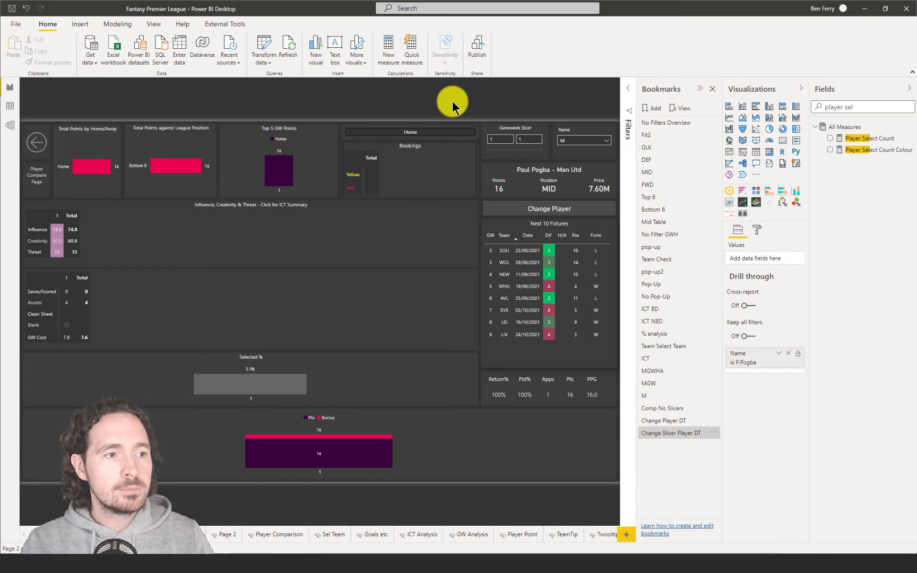
left_click(595, 142)
left_click(570, 98)
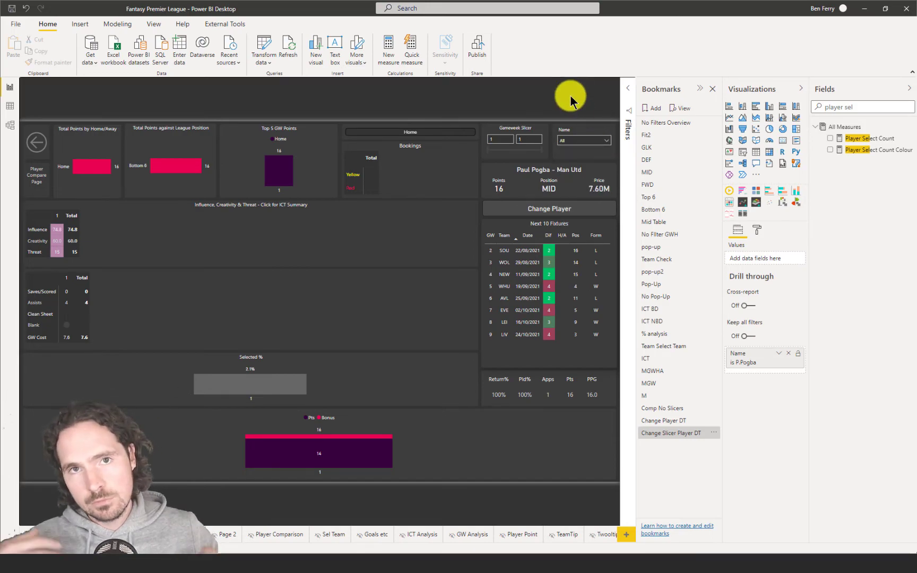